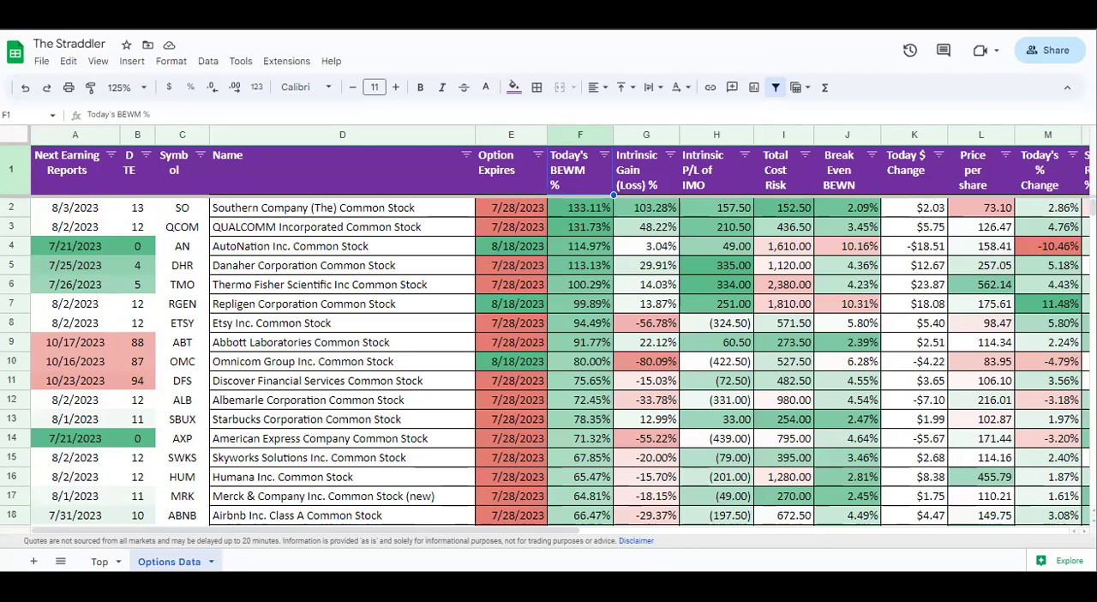
- Inspect the Thermo Fisher, Abbott Laboratories and Southern Company rows, including Abbott's total cost risk formula
{"action": "left_click", "coordinate": [345, 283]}
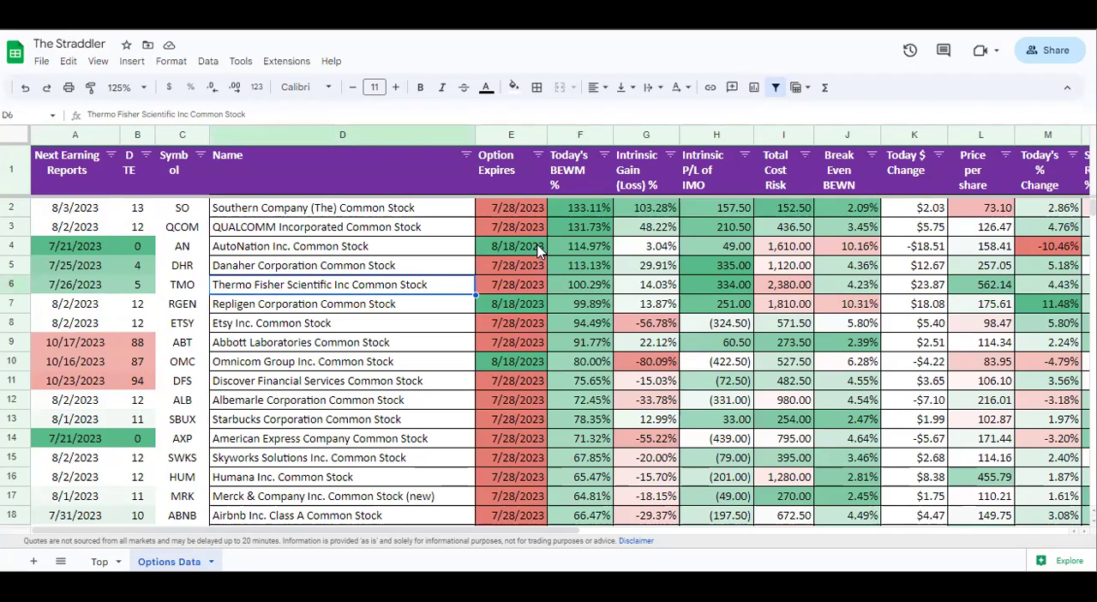
{"action": "left_click", "coordinate": [12, 341]}
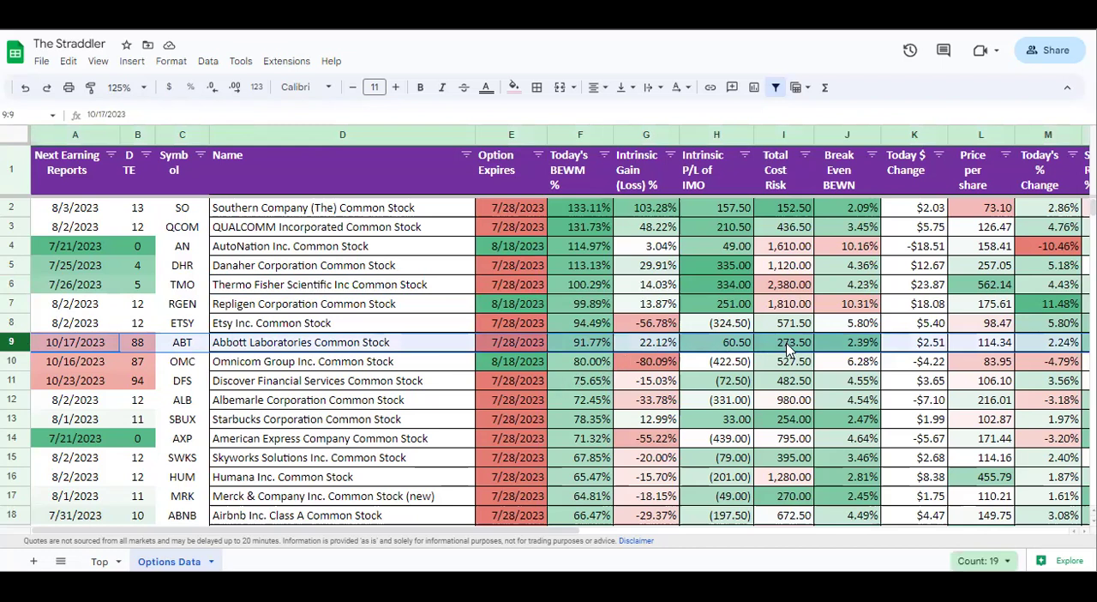
{"action": "left_click", "coordinate": [788, 344]}
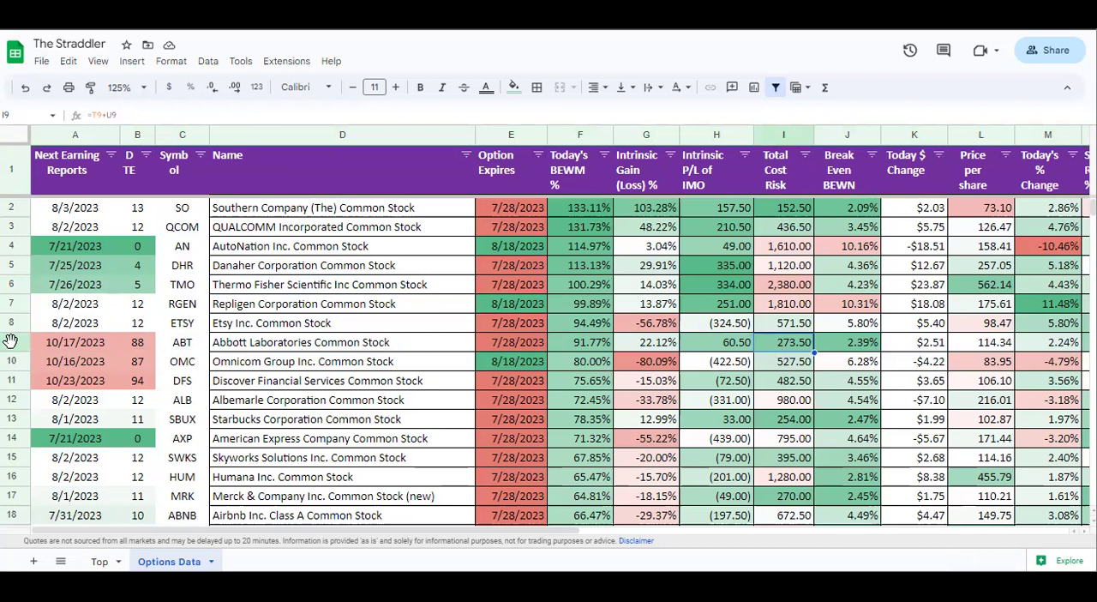
{"action": "left_click", "coordinate": [10, 342]}
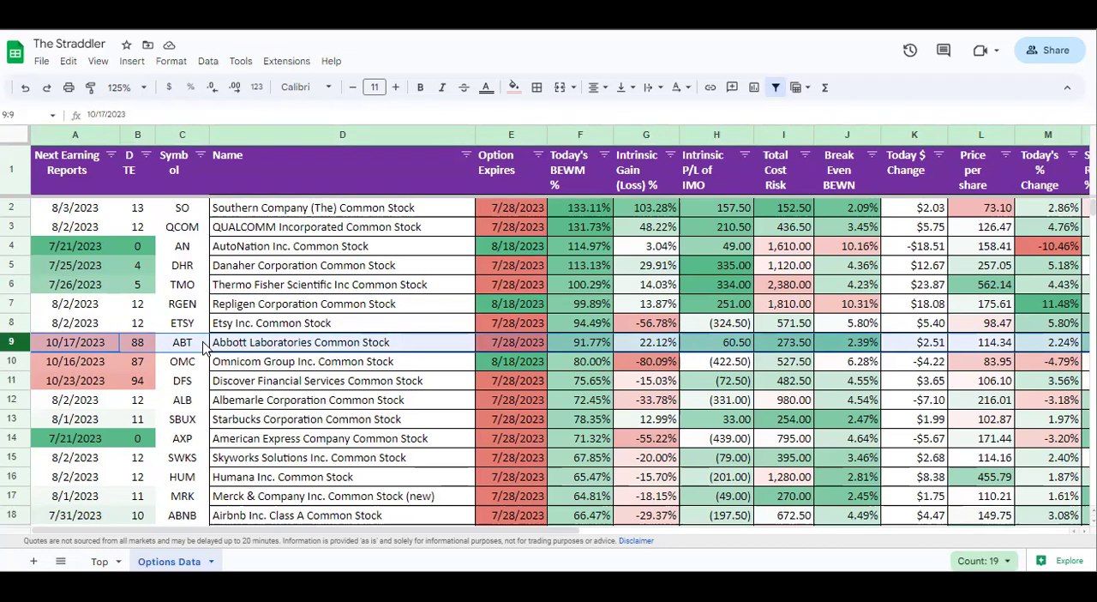
{"action": "left_click", "coordinate": [511, 342]}
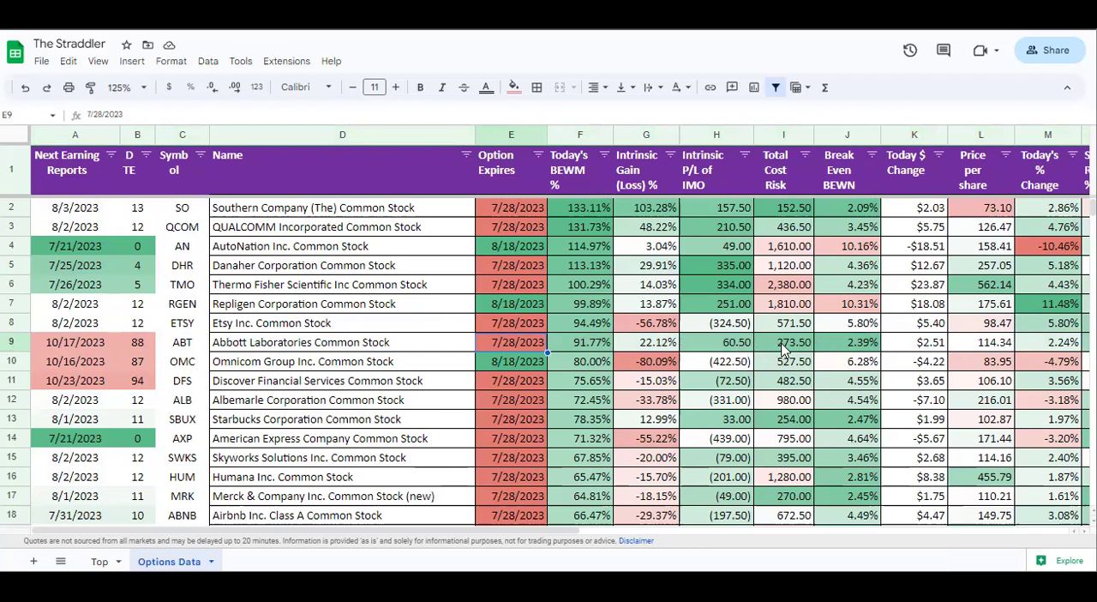
{"action": "left_click", "coordinate": [803, 345]}
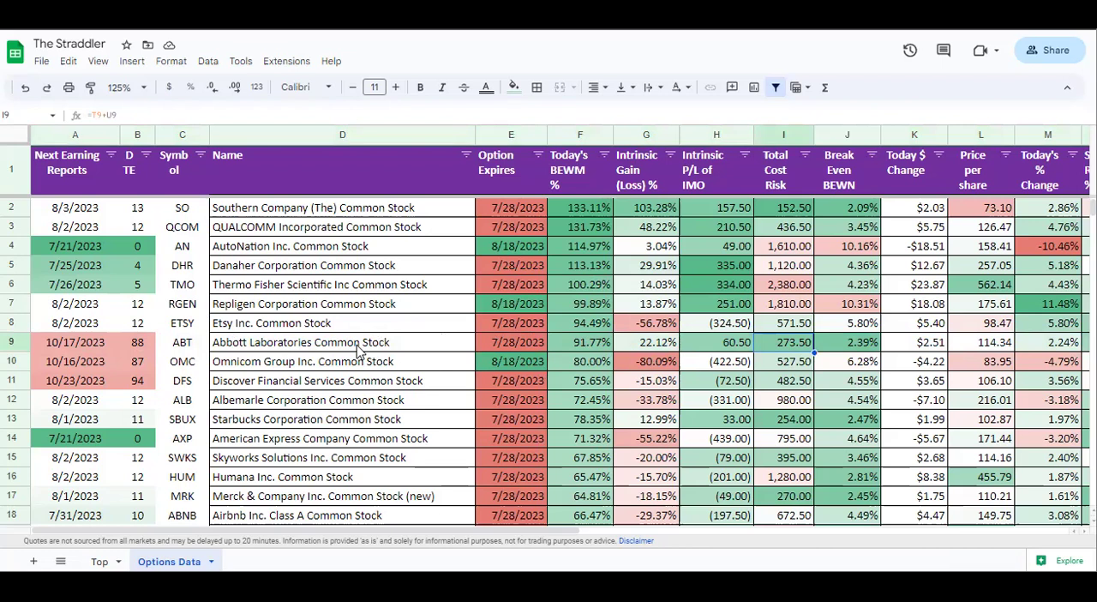
{"action": "left_click", "coordinate": [330, 210]}
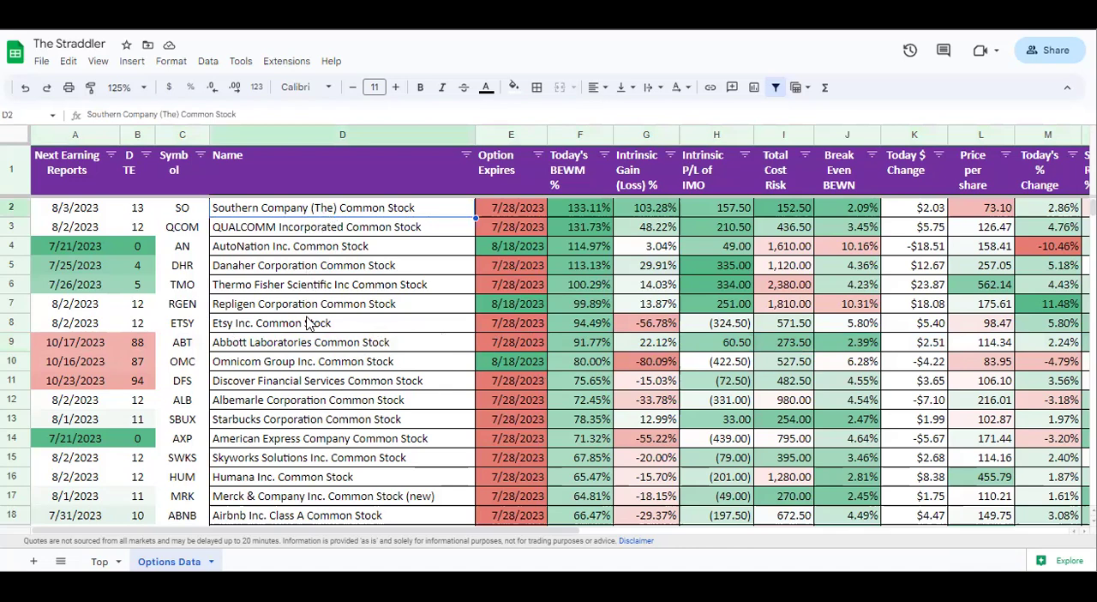
{"action": "scroll", "coordinate": [309, 326], "scroll_direction": "down", "scroll_amount": 5}
{"action": "scroll", "coordinate": [298, 349], "scroll_direction": "up", "scroll_amount": 3}
{"action": "scroll", "coordinate": [298, 350], "scroll_direction": "up", "scroll_amount": 2}
- Search for JNJ and inspect Johnson & Johnson's BEWM %, share price and total cost risk formulas
{"action": "key", "text": "ctrl+f"}
{"action": "type", "text": "JNJ"}
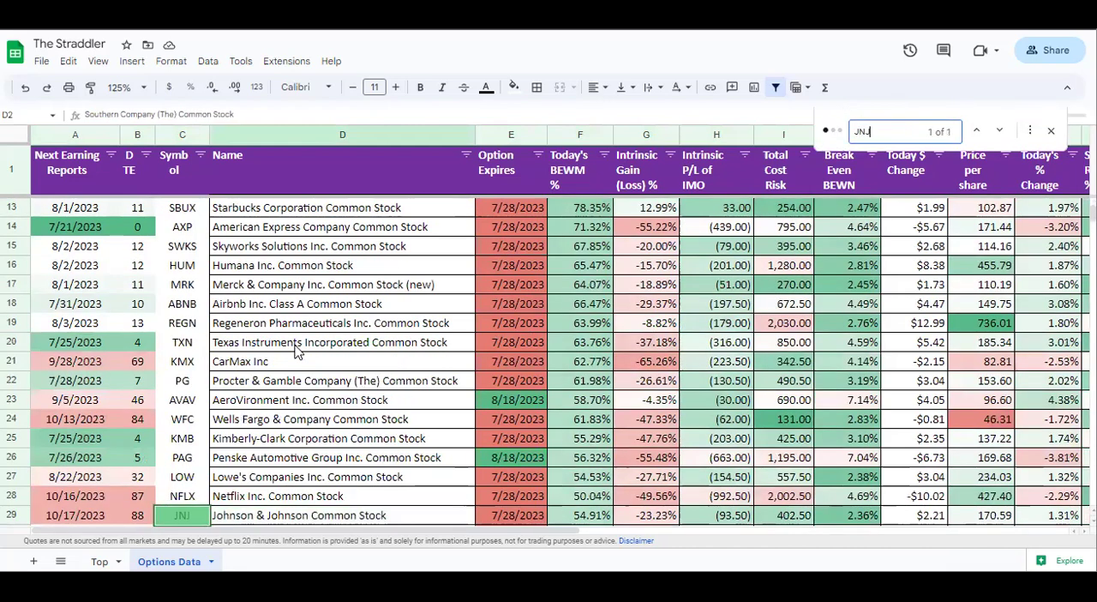
{"action": "left_click", "coordinate": [592, 515]}
{"action": "scroll", "coordinate": [597, 519], "scroll_direction": "down", "scroll_amount": 1}
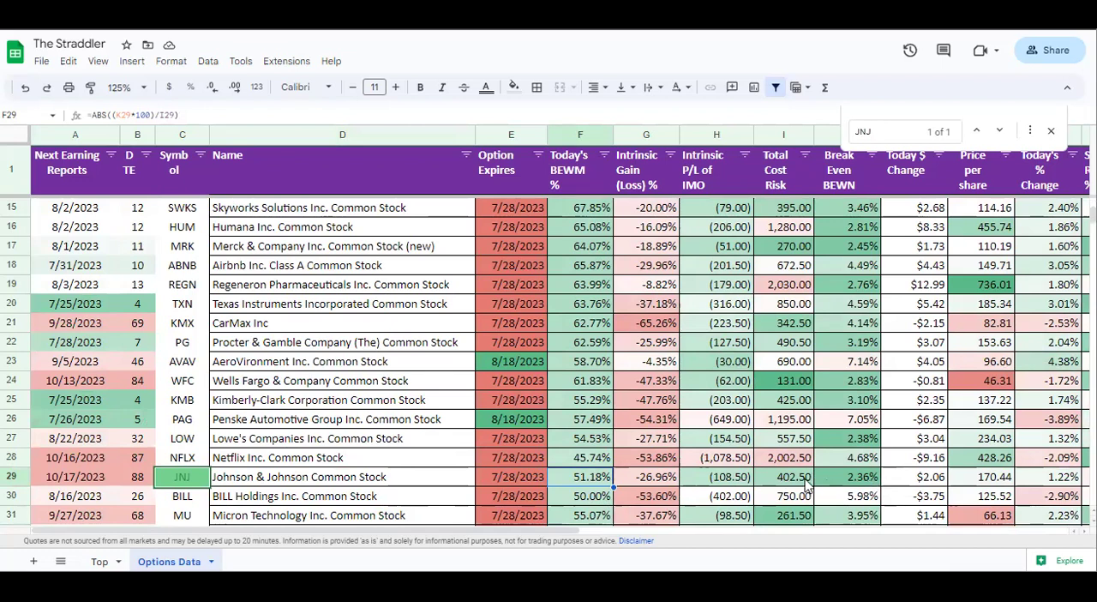
{"action": "left_click", "coordinate": [985, 477]}
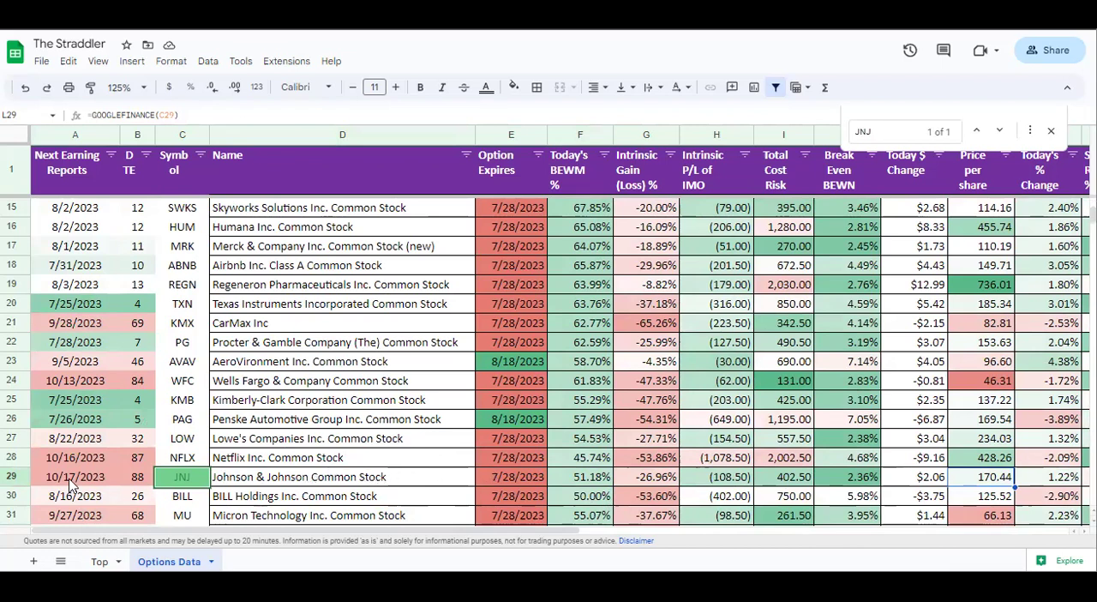
{"action": "left_click", "coordinate": [592, 478]}
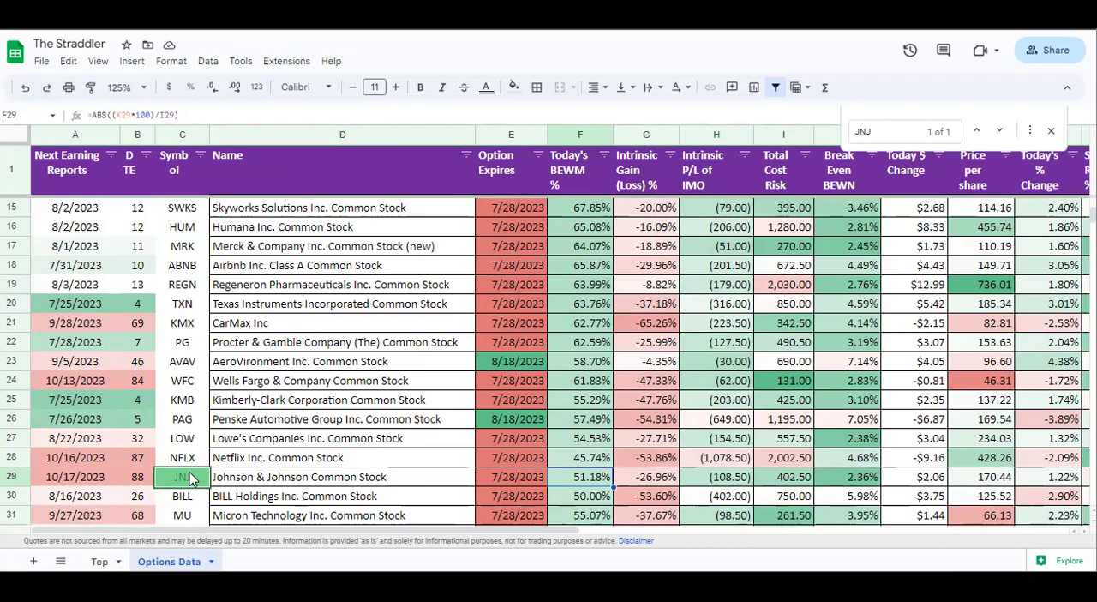
{"action": "left_click", "coordinate": [782, 478]}
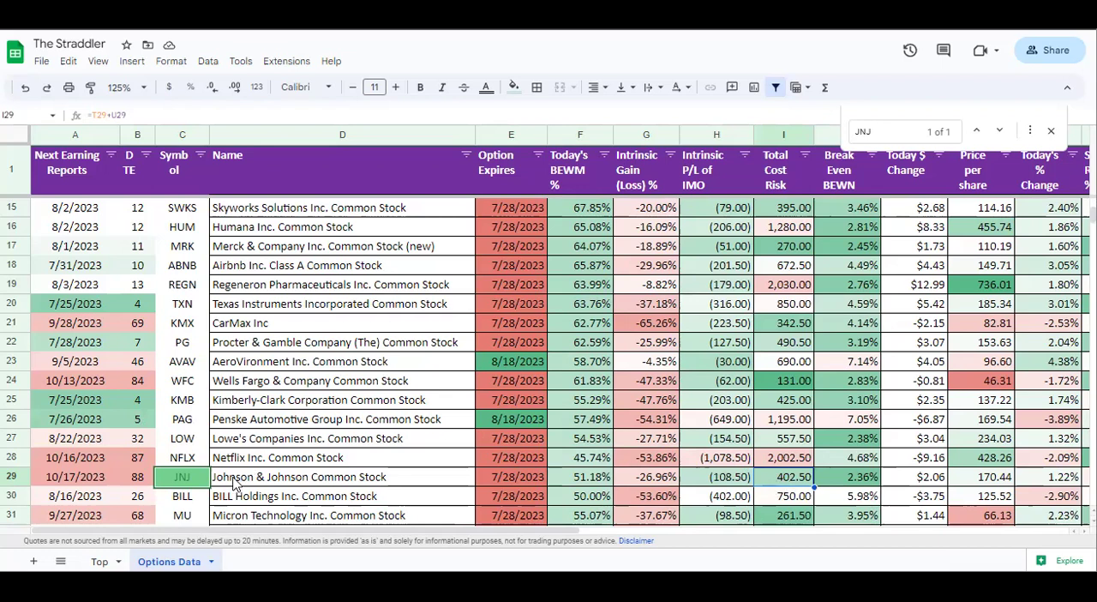
{"action": "scroll", "coordinate": [232, 441], "scroll_direction": "up", "scroll_amount": 1}
{"action": "scroll", "coordinate": [206, 395], "scroll_direction": "up", "scroll_amount": 1}
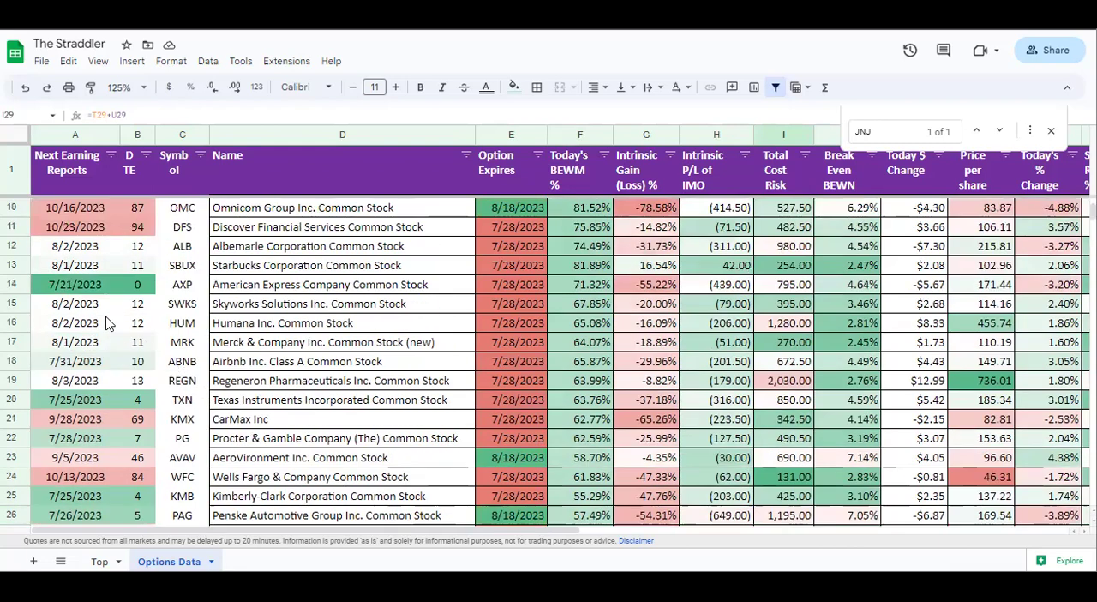
{"action": "scroll", "coordinate": [90, 307], "scroll_direction": "up", "scroll_amount": 1}
{"action": "scroll", "coordinate": [90, 307], "scroll_direction": "up", "scroll_amount": 1}
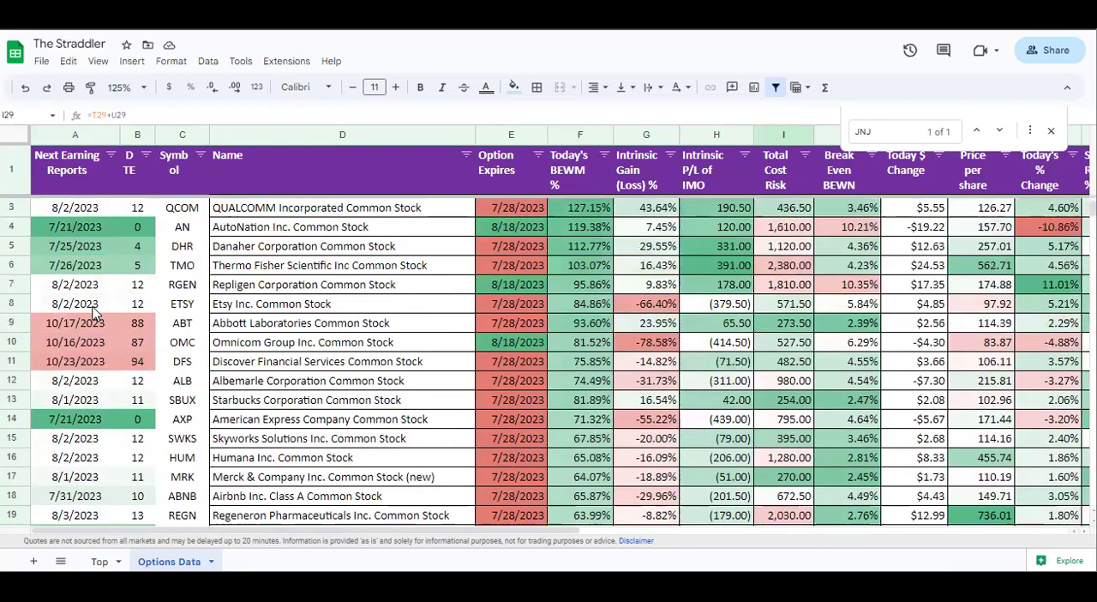
- Select the Abbott, Johnson & Johnson and Symbol column, then search MRK and select Merck's row
{"action": "left_click", "coordinate": [12, 323]}
{"action": "scroll", "coordinate": [287, 410], "scroll_direction": "down", "scroll_amount": 1}
{"action": "scroll", "coordinate": [287, 410], "scroll_direction": "down", "scroll_amount": 1}
{"action": "scroll", "coordinate": [206, 415], "scroll_direction": "down", "scroll_amount": 1}
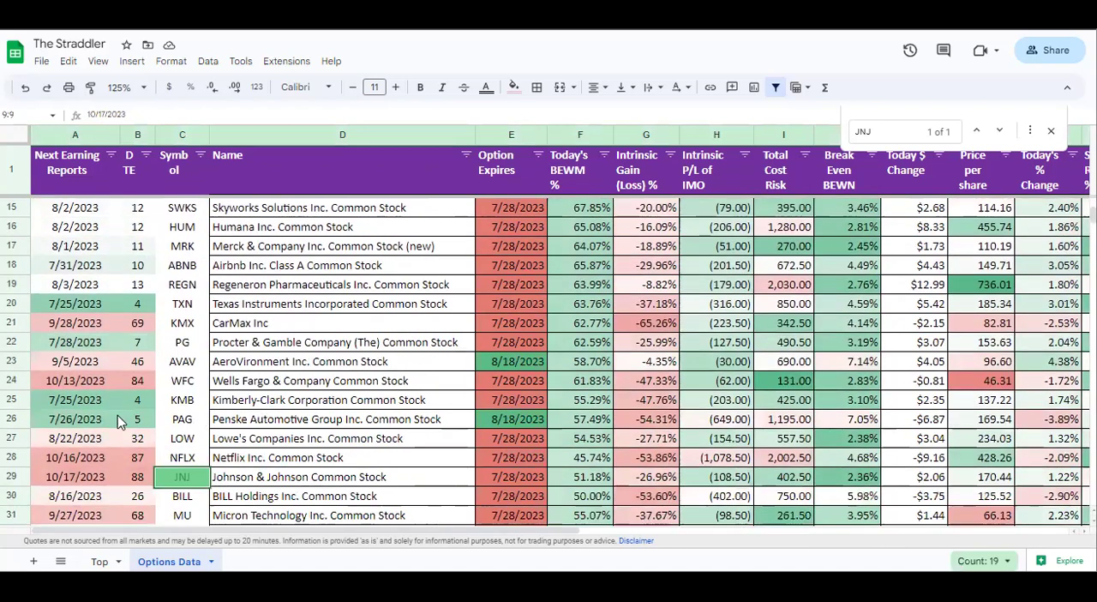
{"action": "left_click", "coordinate": [12, 478]}
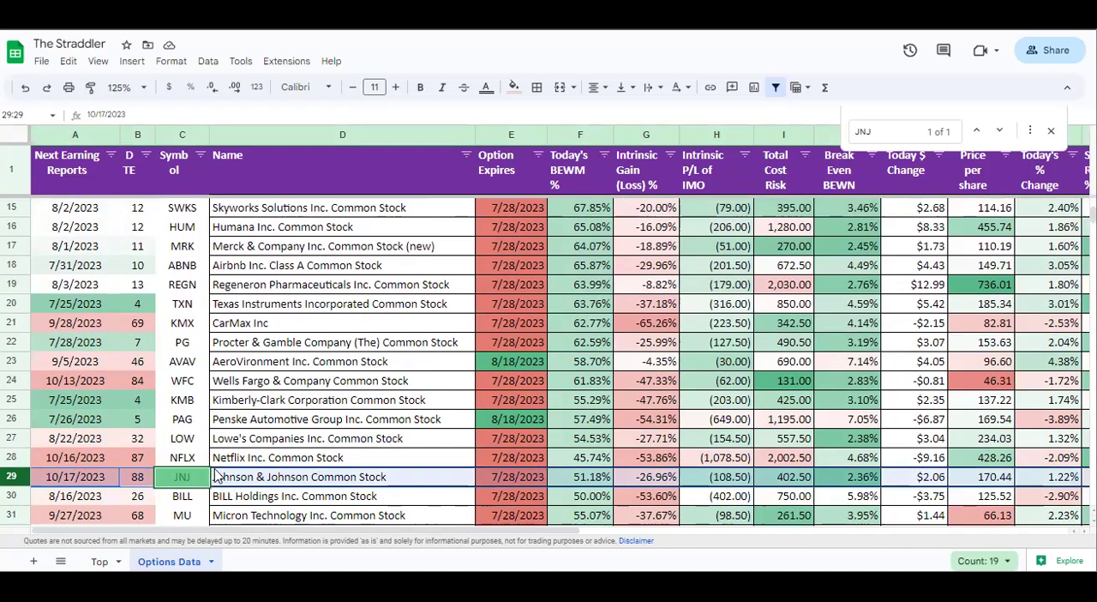
{"action": "scroll", "coordinate": [218, 461], "scroll_direction": "up", "scroll_amount": 2}
{"action": "scroll", "coordinate": [264, 470], "scroll_direction": "up", "scroll_amount": 2}
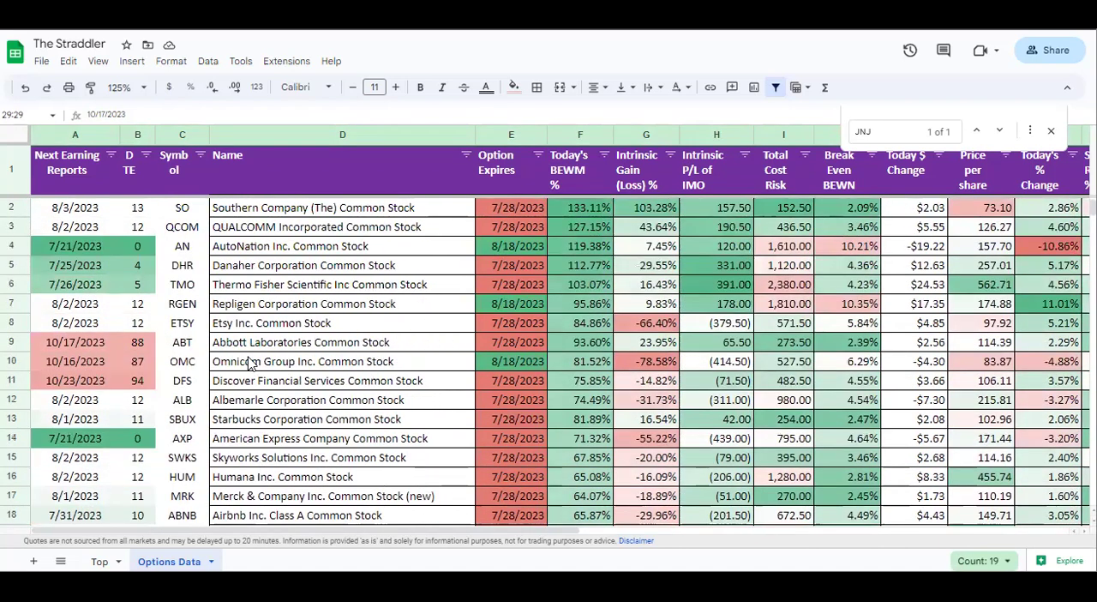
{"action": "left_click", "coordinate": [185, 135]}
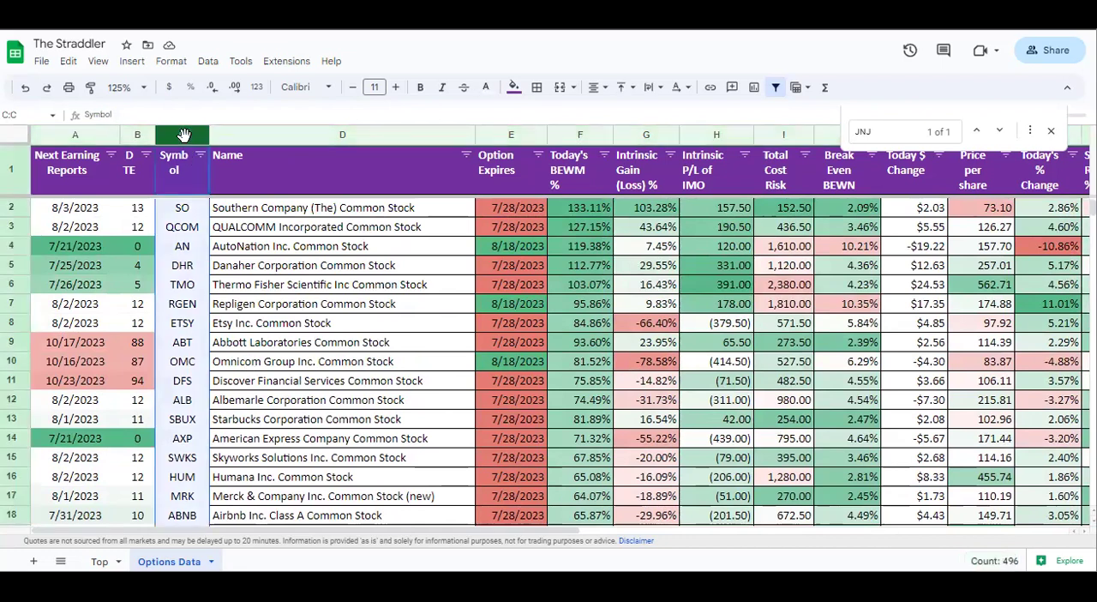
{"action": "key", "text": "ctrl+f"}
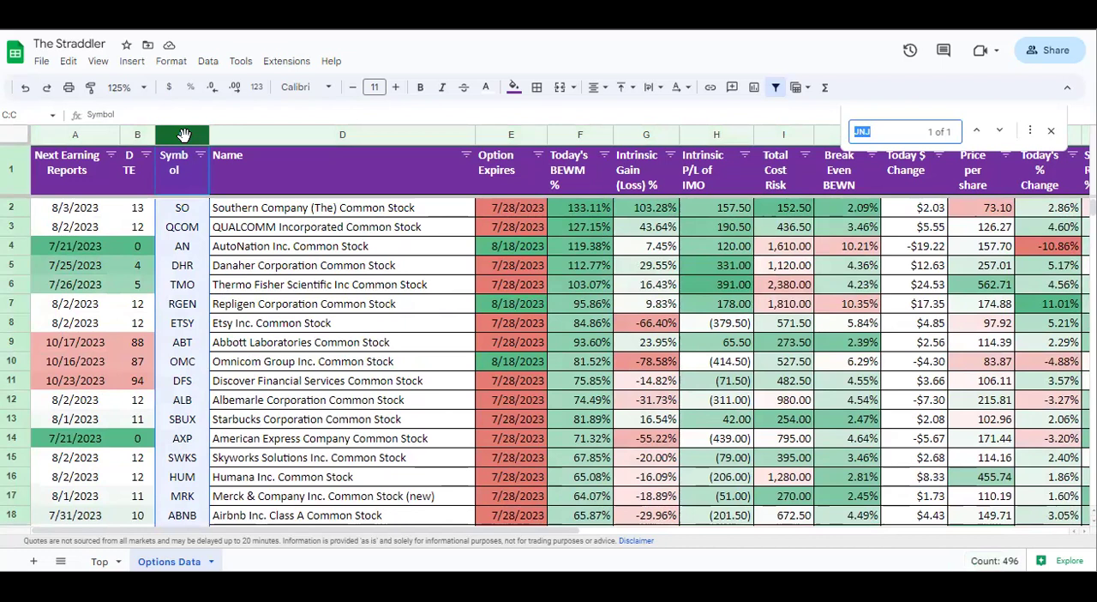
{"action": "type", "text": "MRK"}
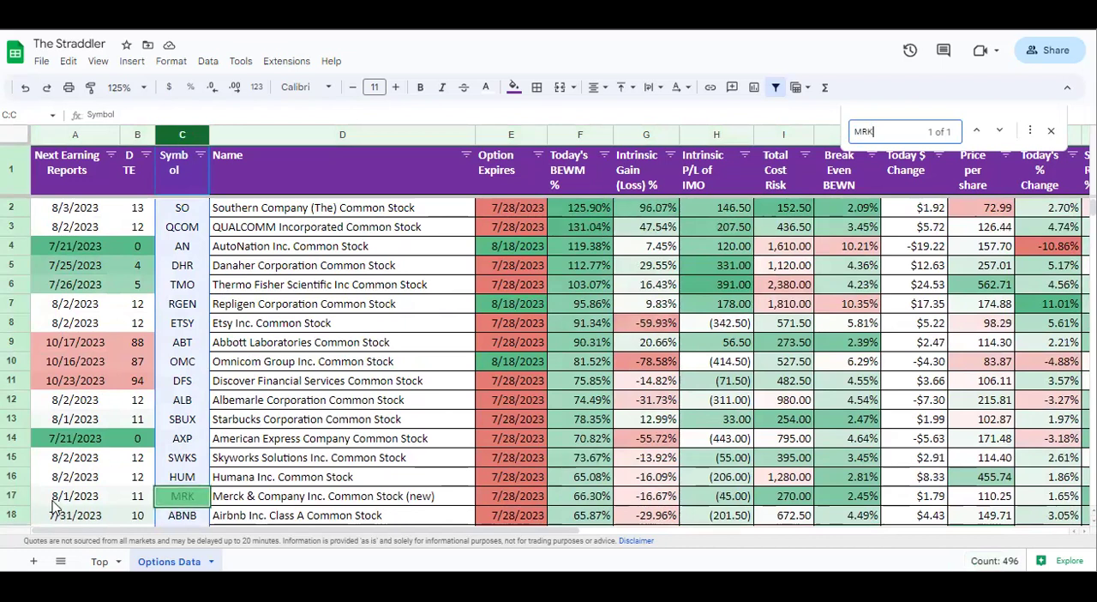
{"action": "left_click", "coordinate": [15, 497]}
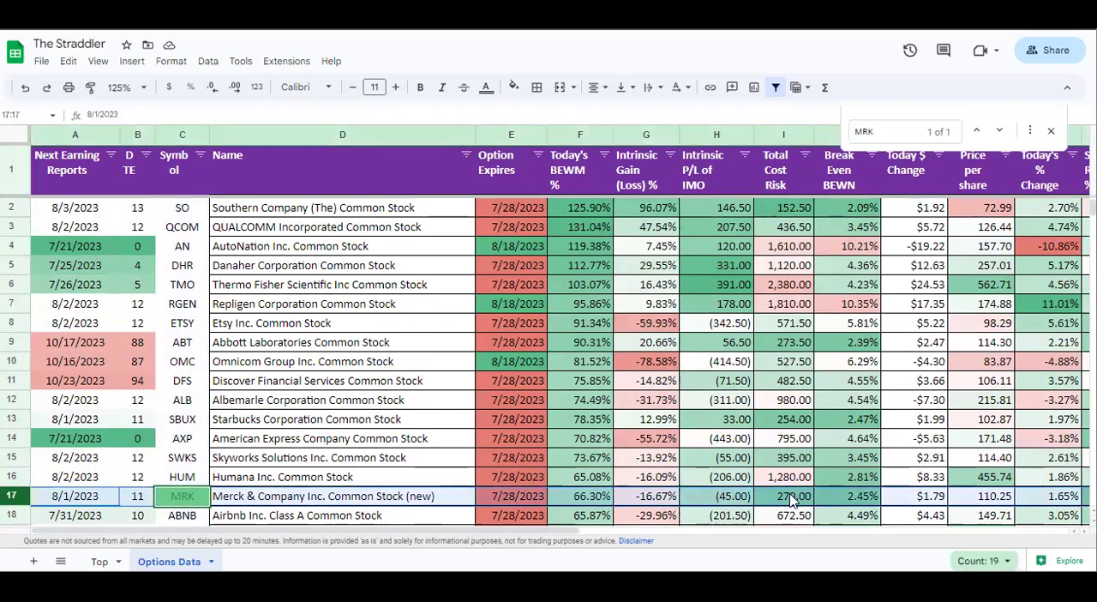
{"action": "left_click", "coordinate": [1051, 130]}
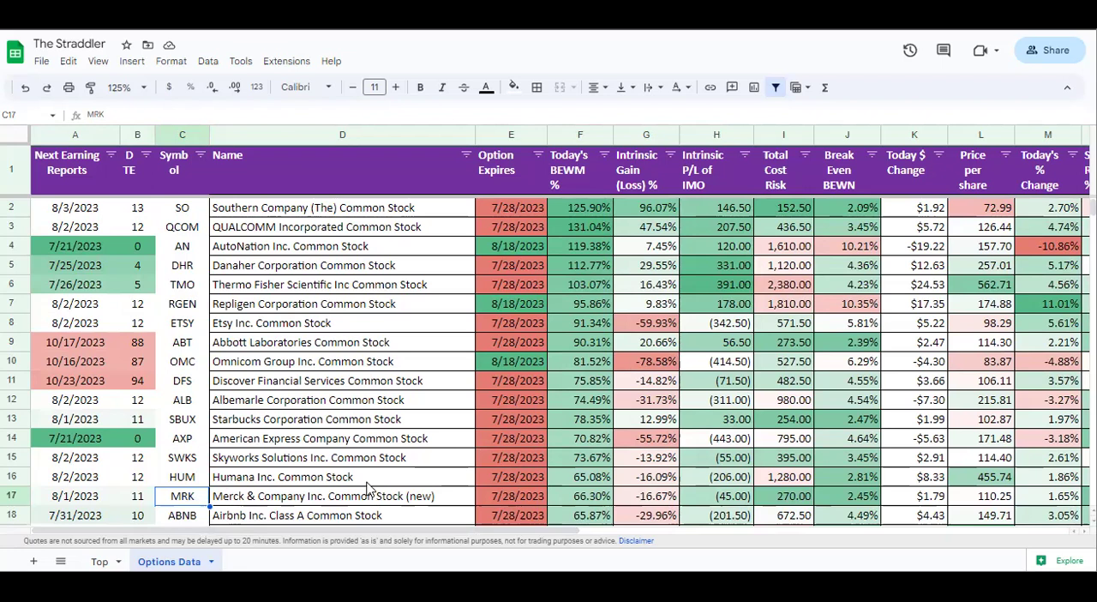
{"action": "left_click", "coordinate": [450, 266]}
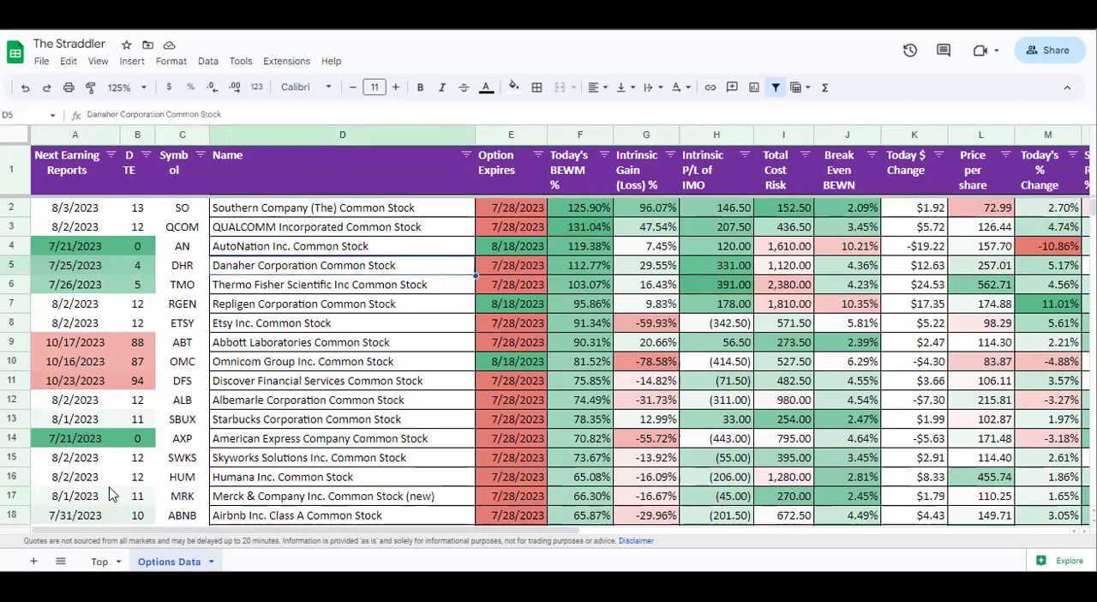
{"action": "left_click", "coordinate": [12, 496]}
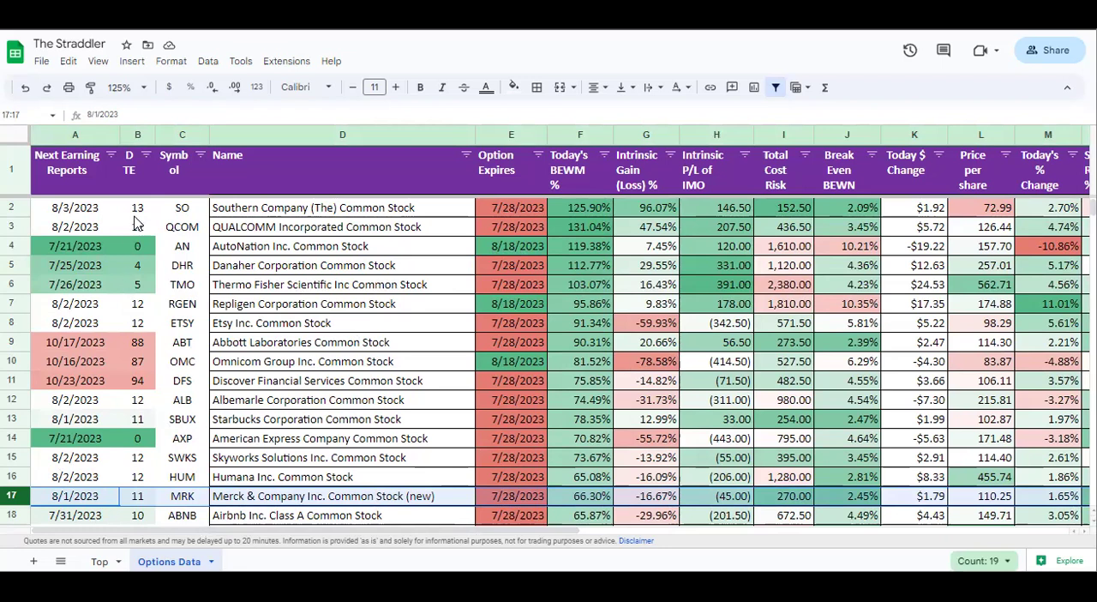
{"action": "left_click_drag", "start_coordinate": [135, 210], "coordinate": [123, 463]}
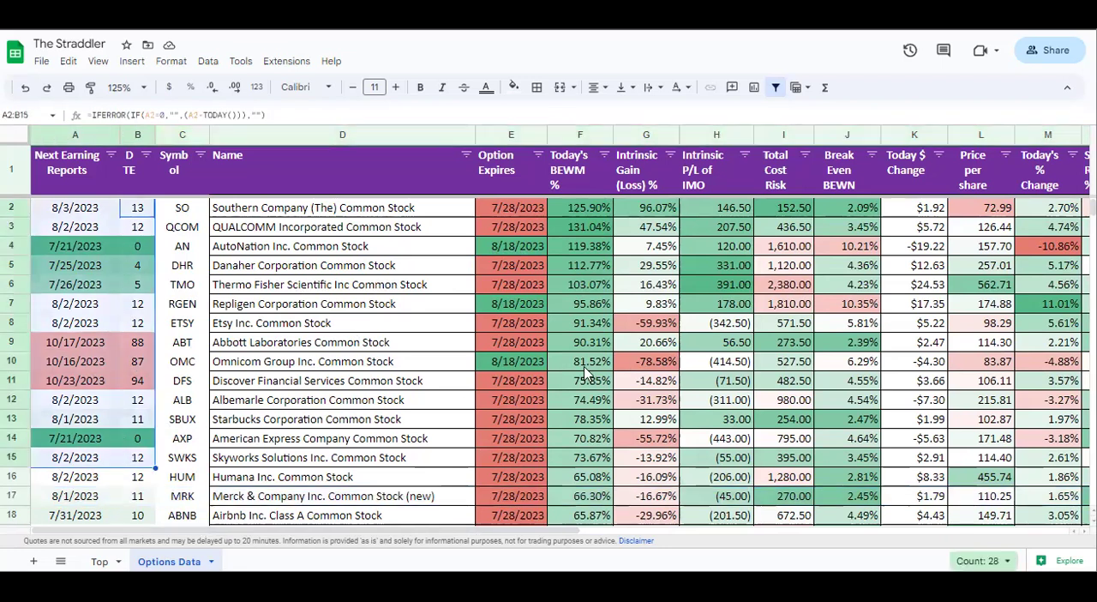
{"action": "left_click_drag", "start_coordinate": [798, 210], "coordinate": [806, 479]}
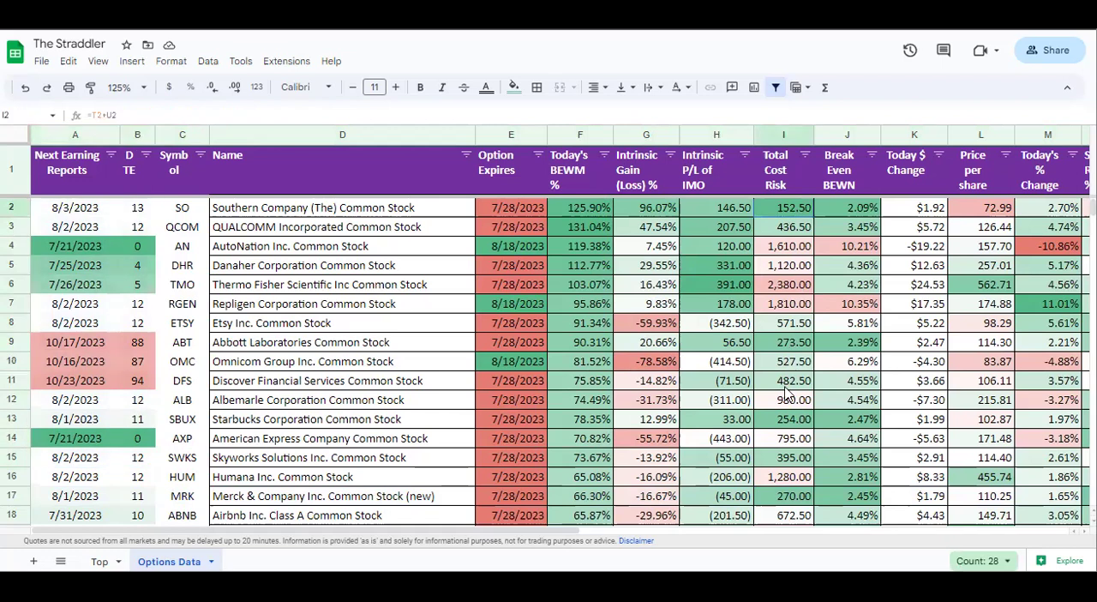
- Fill the Total Cost Risk header yellow and change the Today's BEWM % header text colour
{"action": "left_click", "coordinate": [780, 170]}
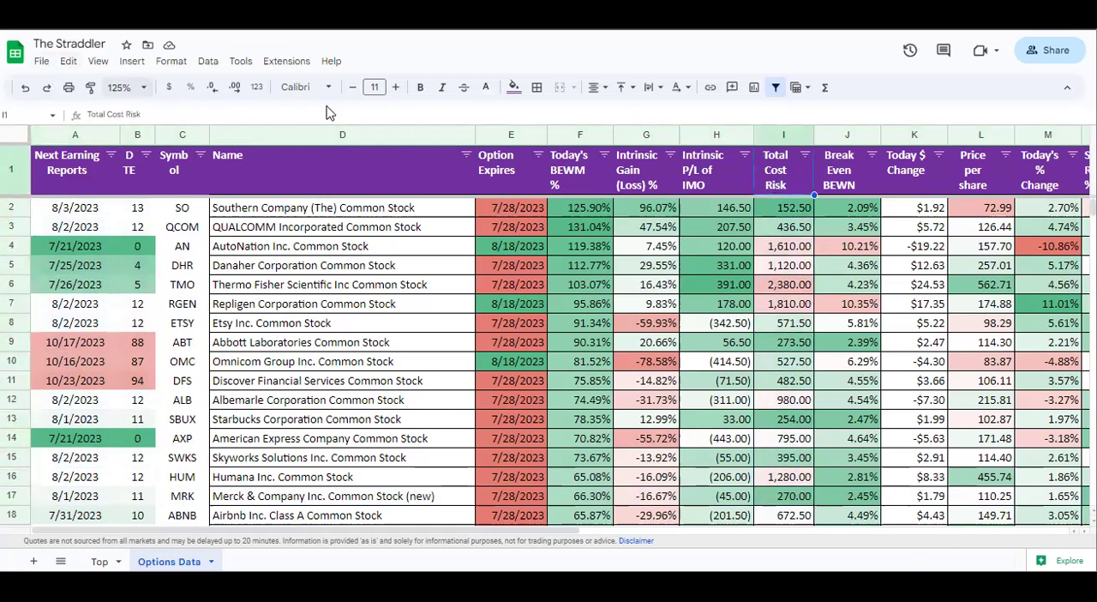
{"action": "left_click", "coordinate": [514, 88]}
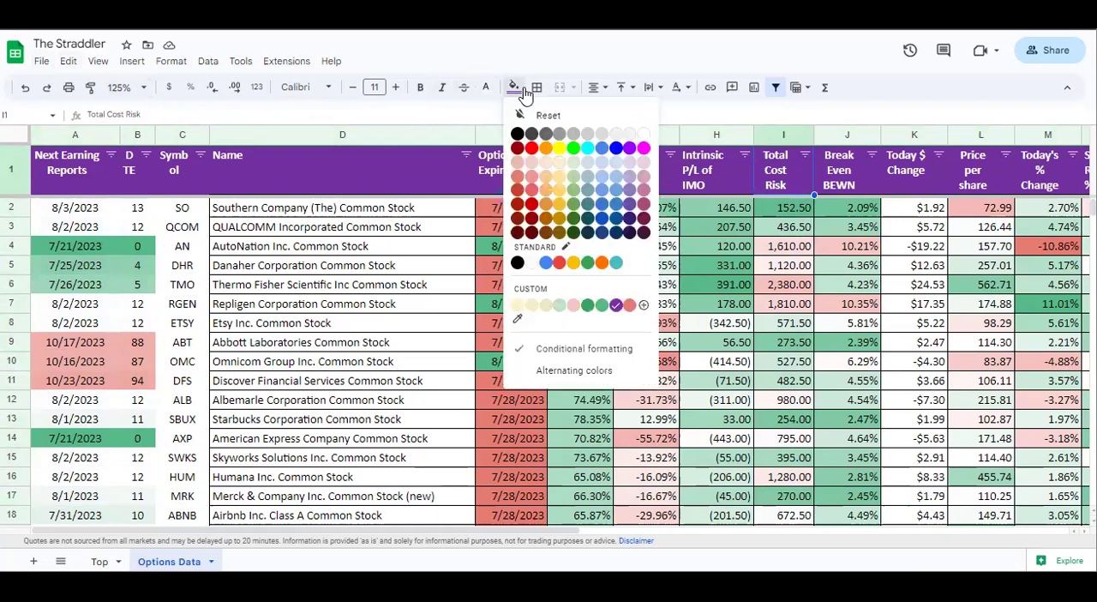
{"action": "left_click", "coordinate": [559, 148]}
{"action": "left_click", "coordinate": [576, 163]}
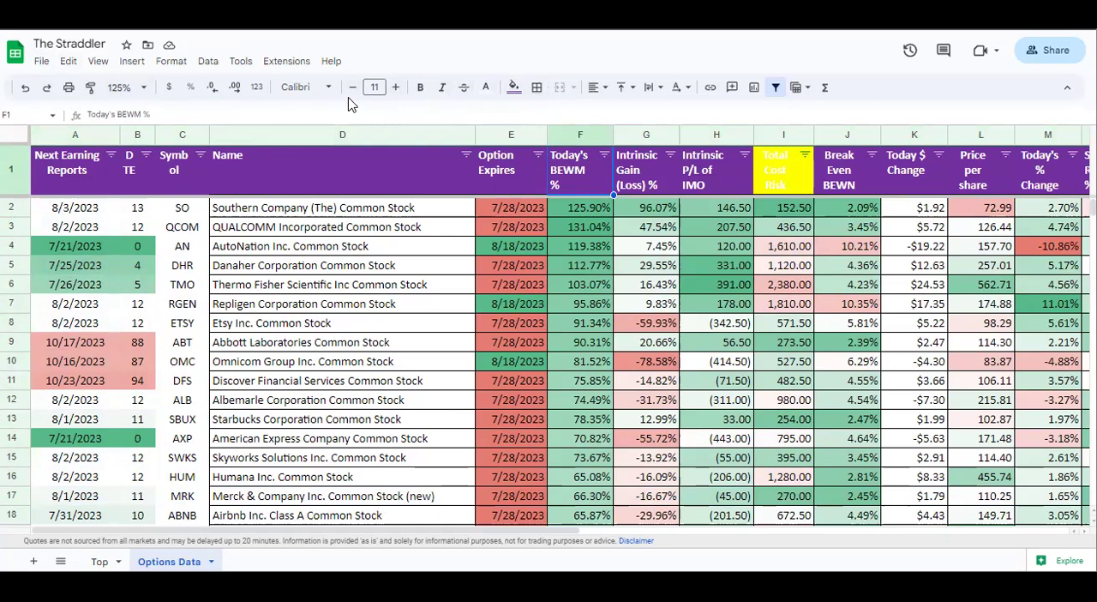
{"action": "left_click", "coordinate": [485, 87]}
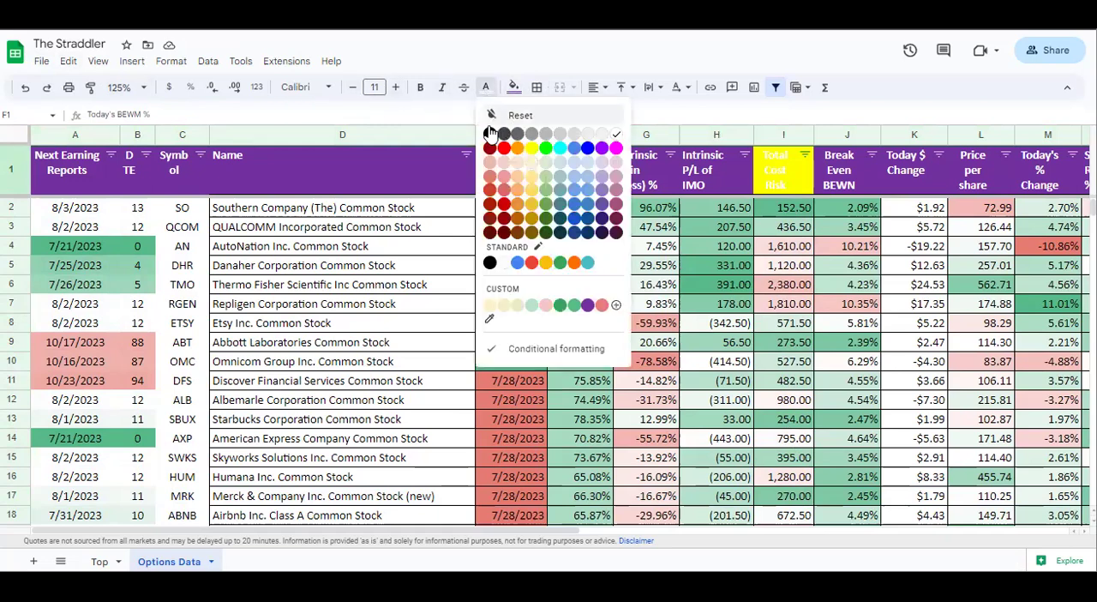
{"action": "left_click", "coordinate": [490, 134]}
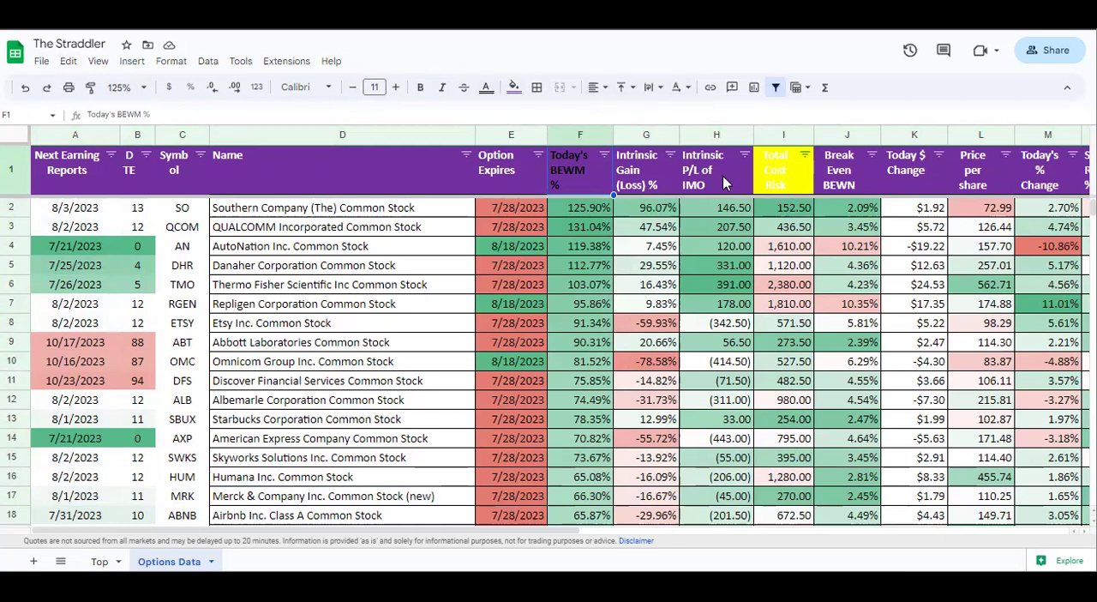
- Set the Total Cost Risk header text to black, then check the column total and Southern's formula
{"action": "left_click", "coordinate": [723, 176]}
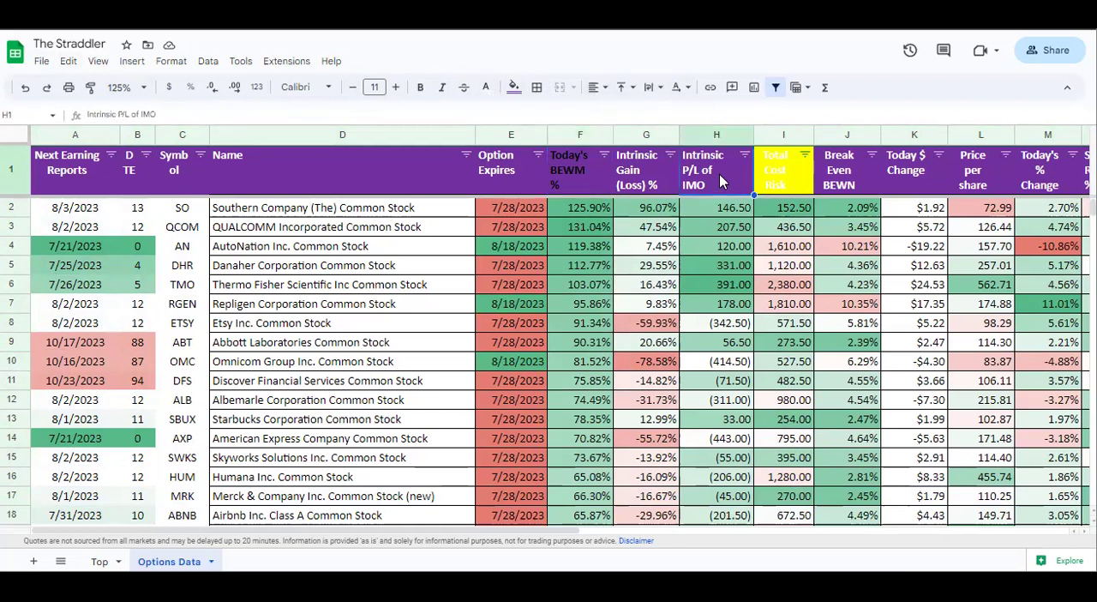
{"action": "left_click", "coordinate": [769, 170]}
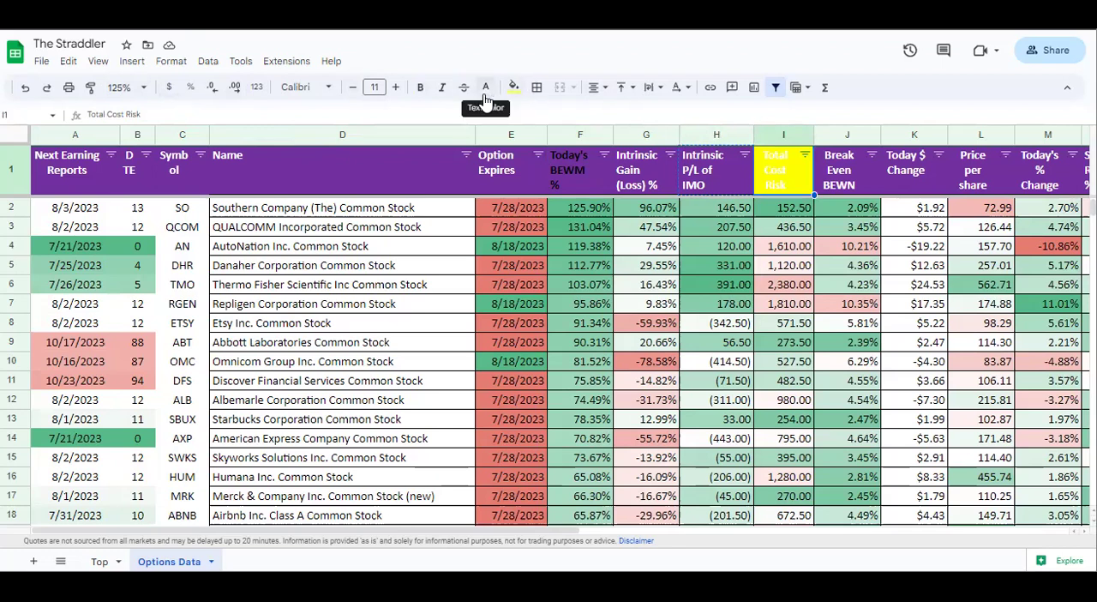
{"action": "left_click", "coordinate": [486, 87]}
{"action": "left_click", "coordinate": [494, 141]}
{"action": "left_click", "coordinate": [776, 235]}
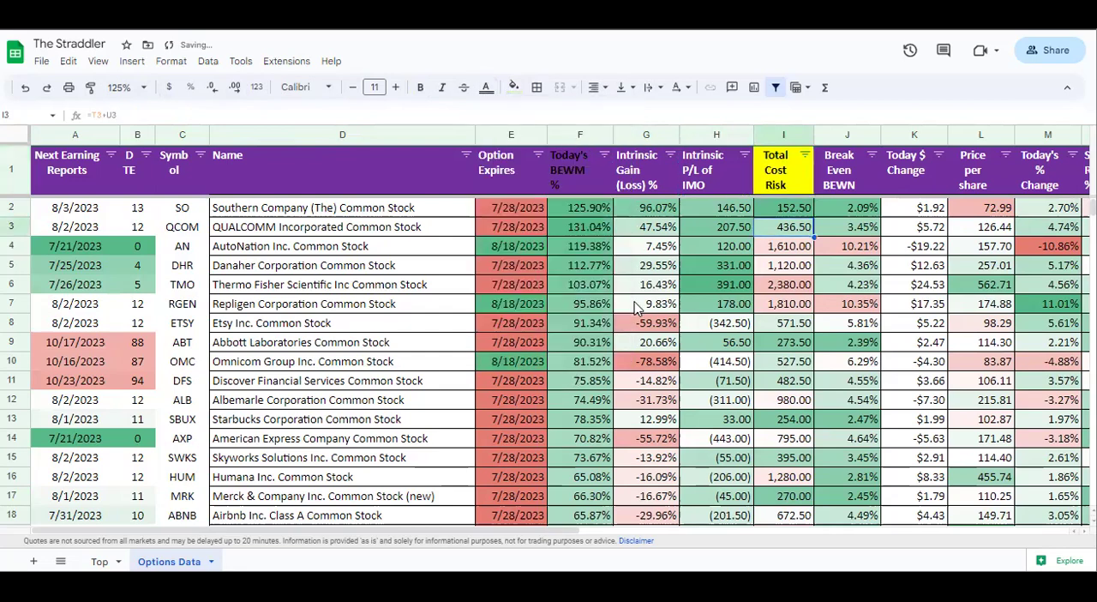
{"action": "left_click", "coordinate": [779, 135]}
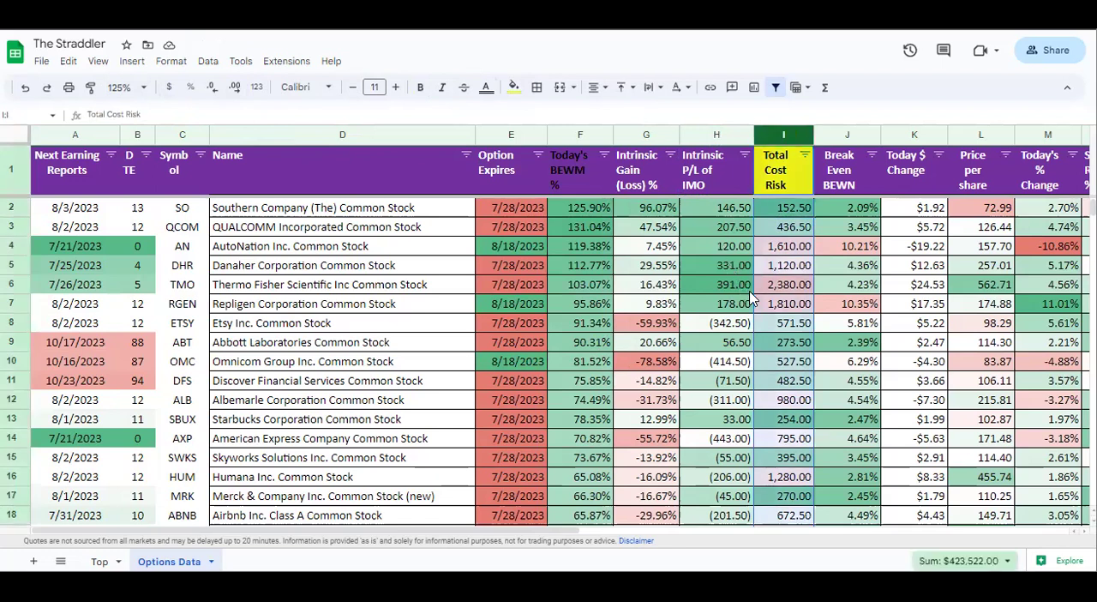
{"action": "left_click", "coordinate": [784, 208]}
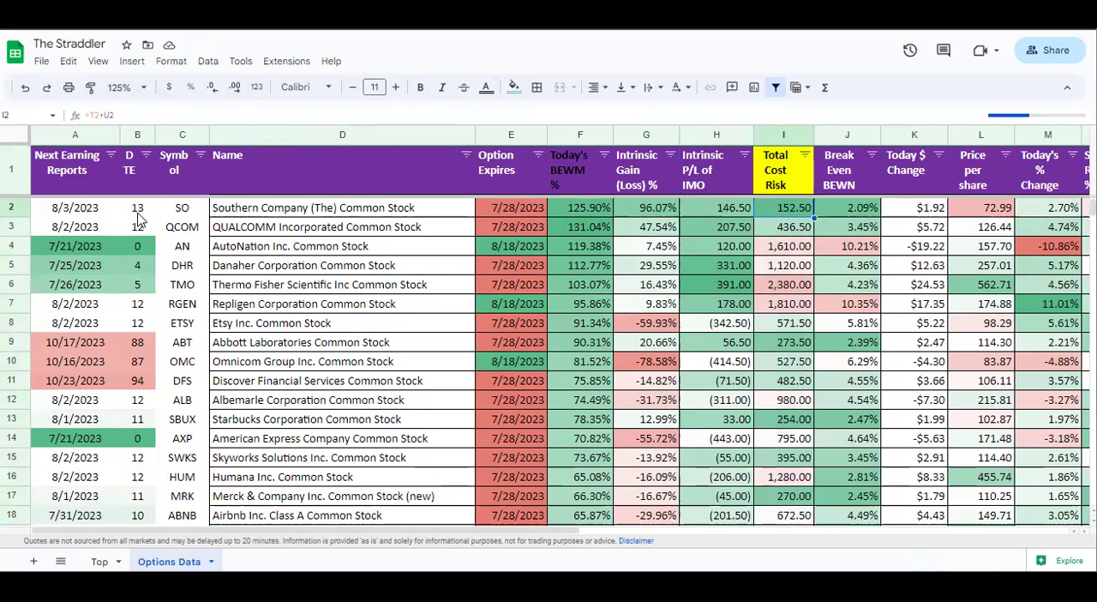
- Set Southern Company's option expiry date to 8/4/2023
{"action": "left_click", "coordinate": [137, 209]}
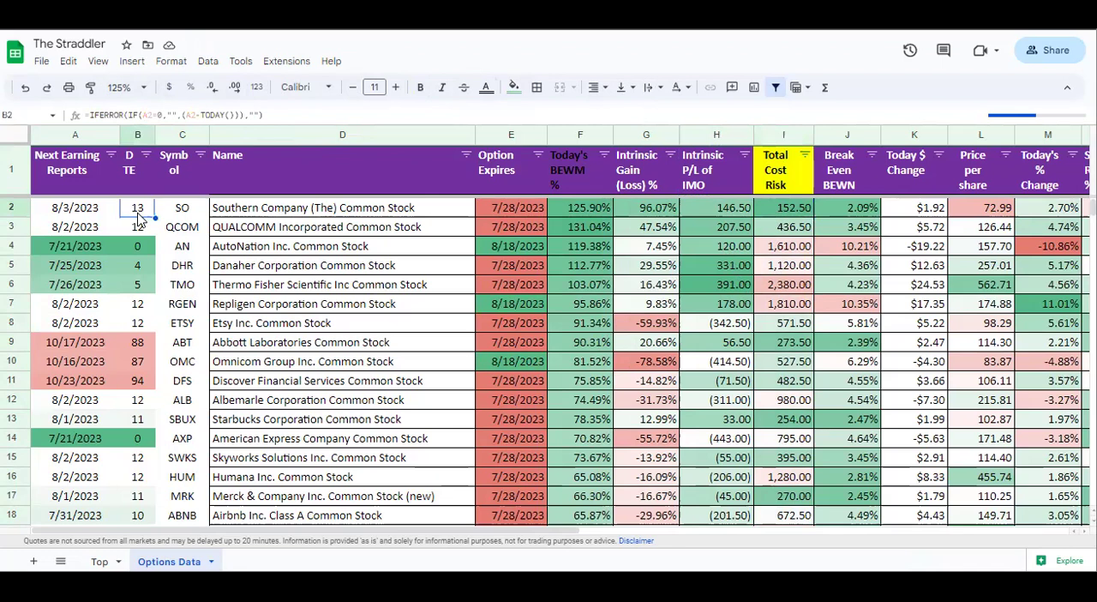
{"action": "left_click", "coordinate": [527, 208]}
{"action": "type", "text": "8/4"}
{"action": "key", "text": "Tab"}
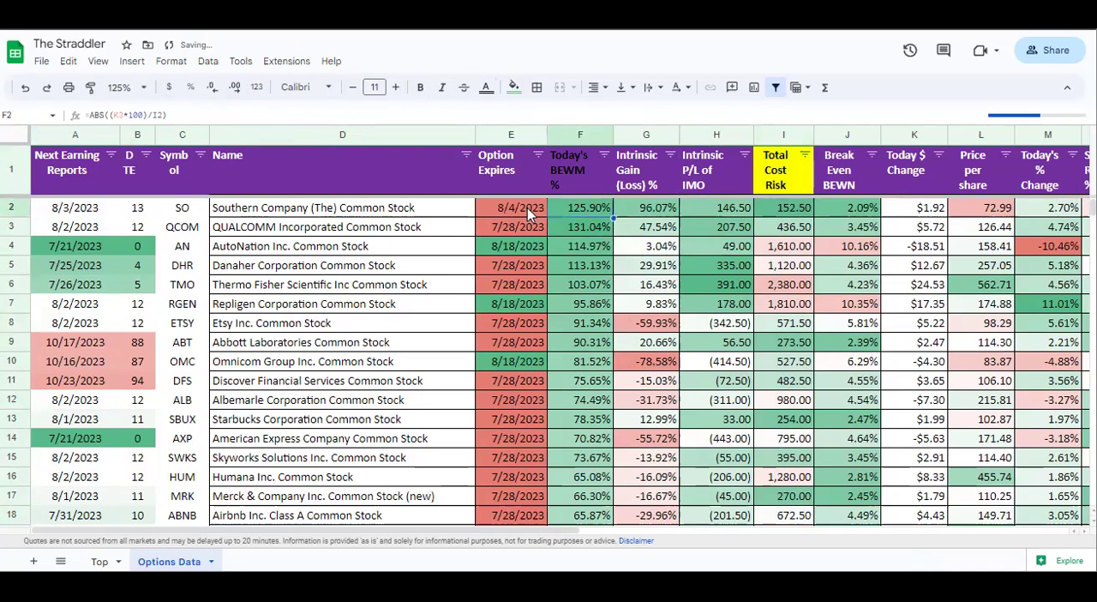
{"action": "key", "text": "Tab"}
{"action": "key", "text": "Tab"}
{"action": "key", "text": "Tab"}
{"action": "key", "text": "Tab"}
{"action": "key", "text": "Tab"}
{"action": "key", "text": "Tab"}
- Enter Southern's call prices 115 and 125 and put prices 81 and 95
{"action": "key", "text": "Tab"}
{"action": "key", "text": "Tab"}
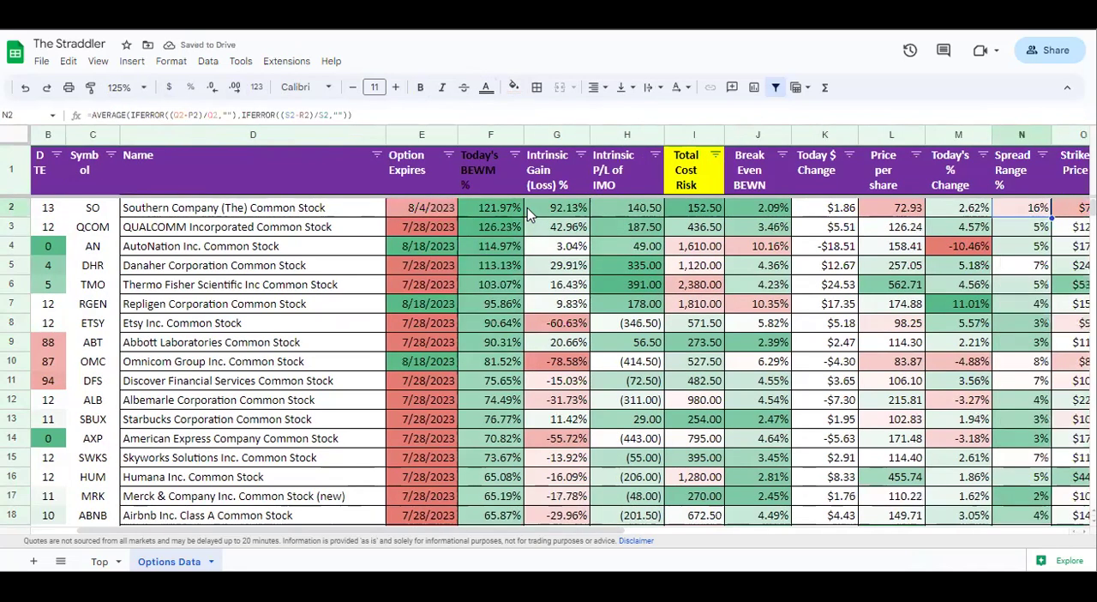
{"action": "key", "text": "Tab"}
{"action": "key", "text": "Tab"}
{"action": "key", "text": "Tab"}
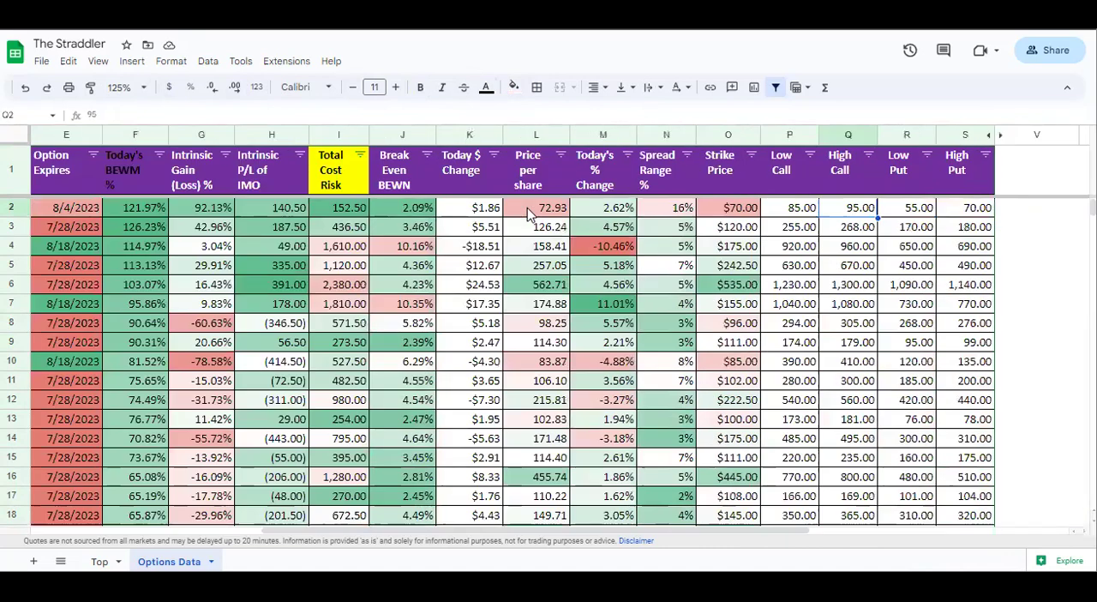
{"action": "key", "text": "shift+Tab"}
{"action": "key", "text": "shift+Tab"}
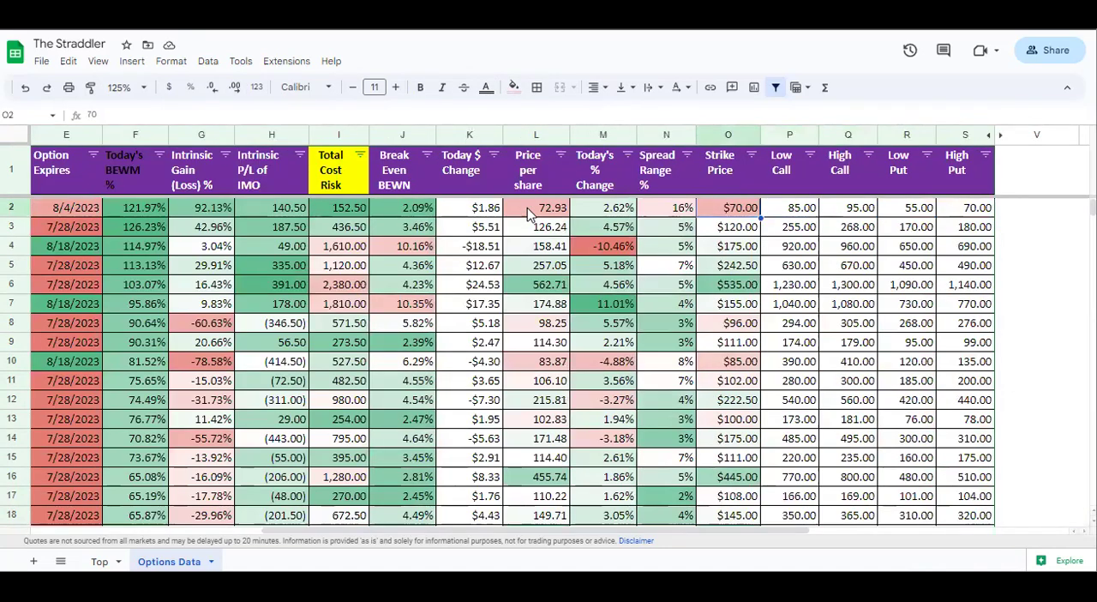
{"action": "key", "text": "Tab"}
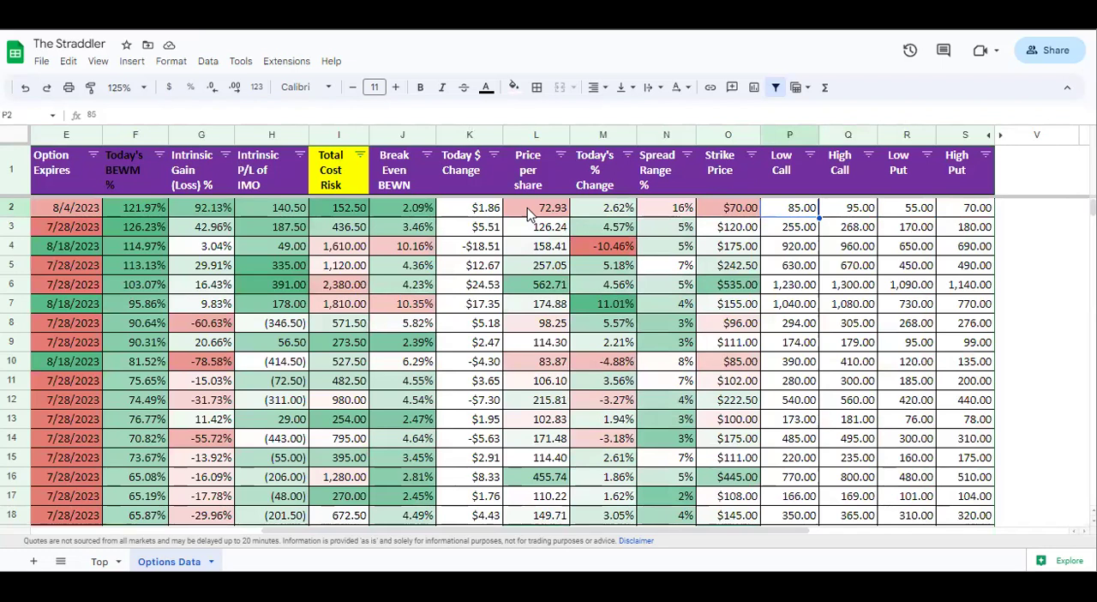
{"action": "type", "text": "1"}
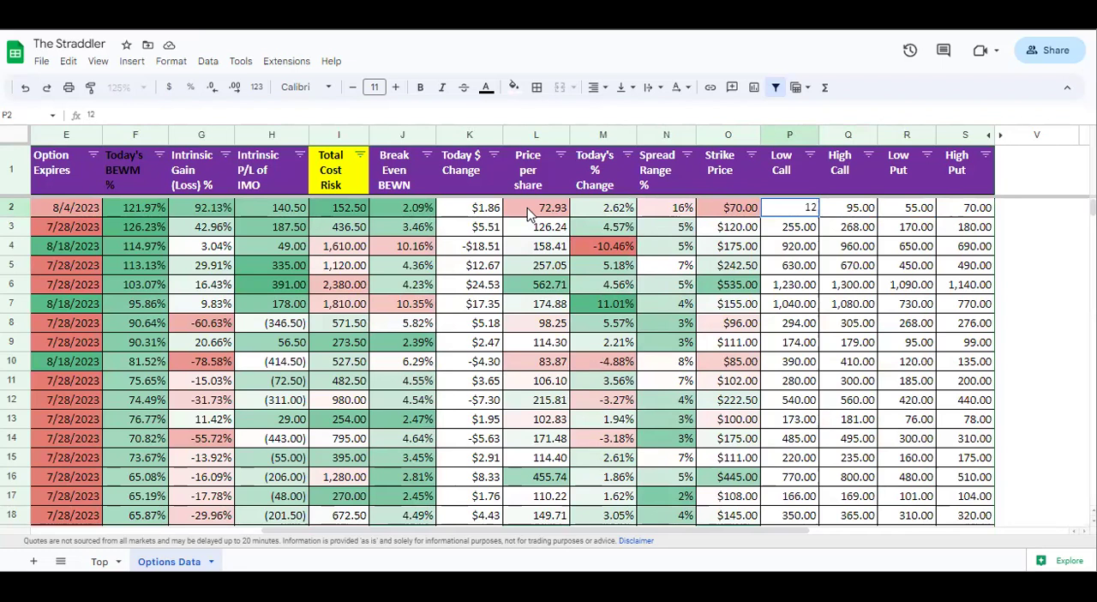
{"action": "type", "text": "10"}
{"action": "key", "text": "Return"}
{"action": "key", "text": "Up"}
{"action": "type", "text": "115"}
{"action": "key", "text": "Tab"}
{"action": "type", "text": "1"}
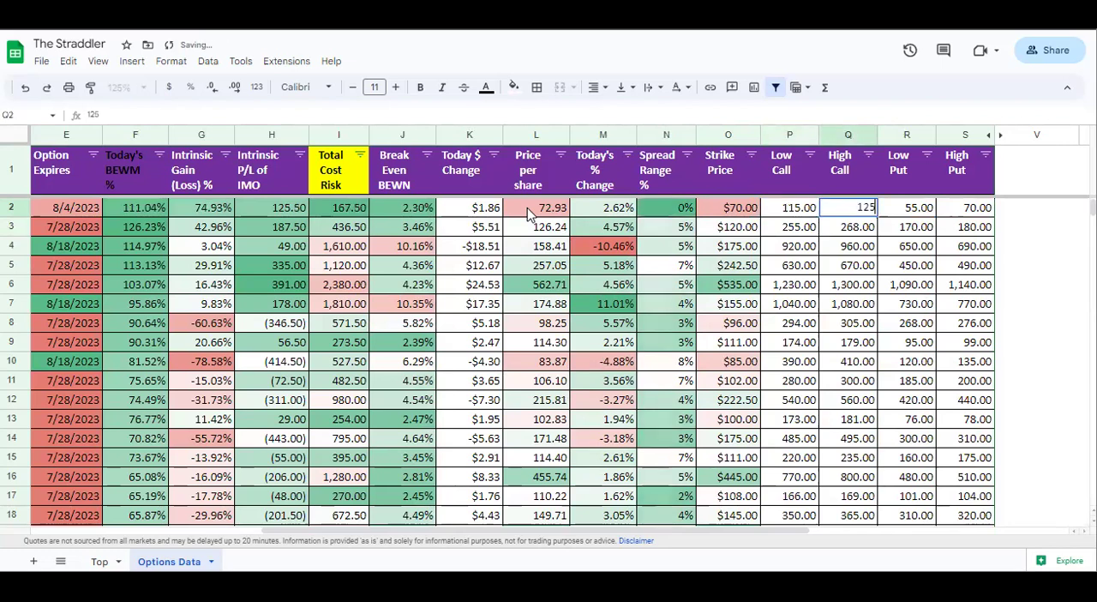
{"action": "key", "text": "Tab"}
{"action": "type", "text": "81"}
{"action": "key", "text": "Tab"}
{"action": "type", "text": "9"}
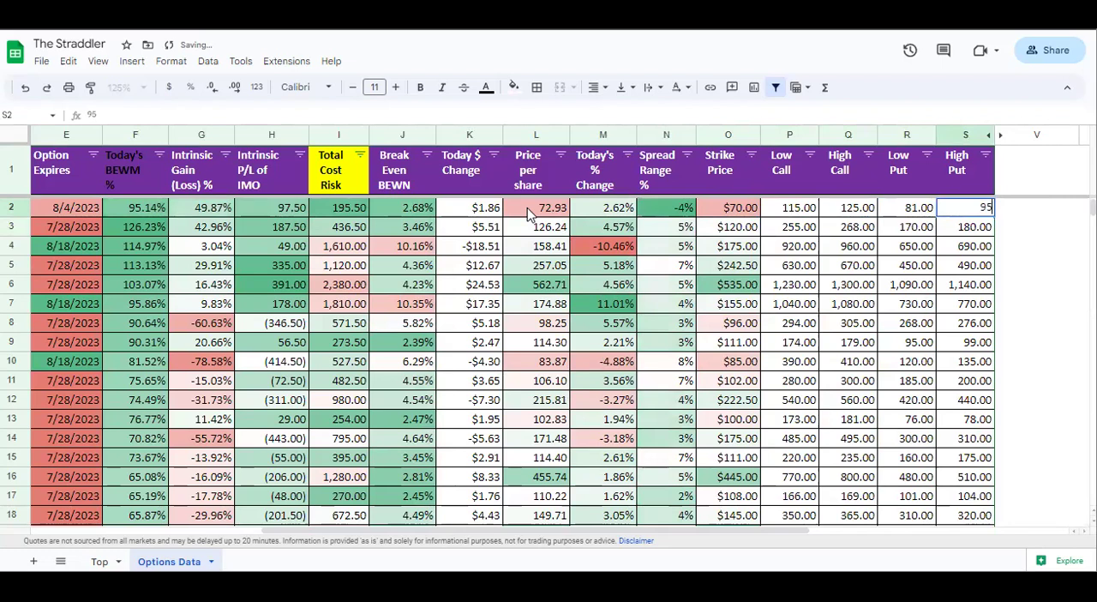
{"action": "key", "text": "Return"}
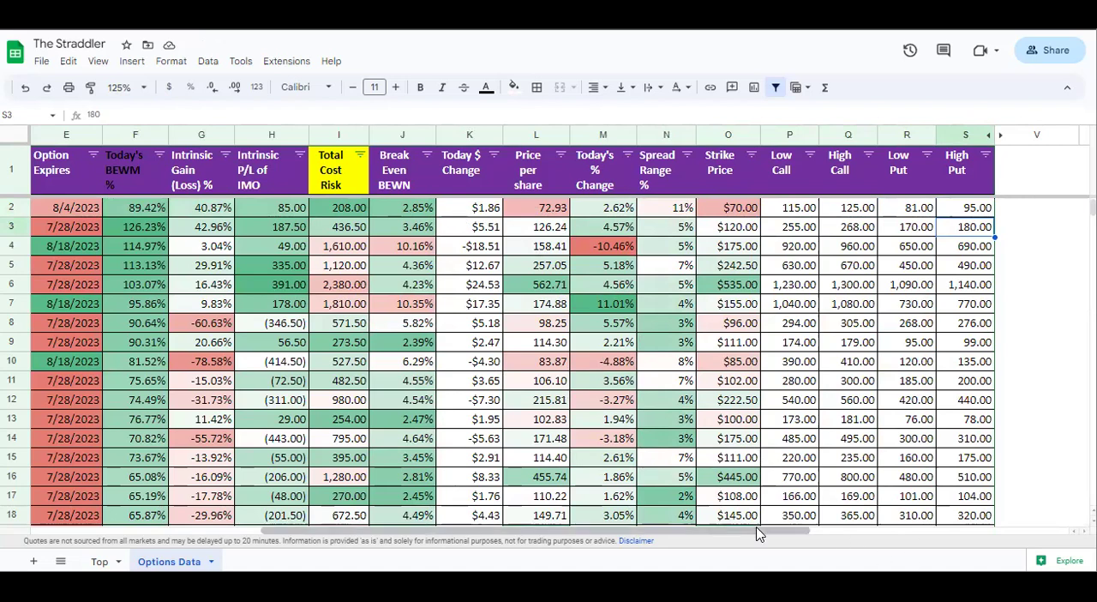
{"action": "left_click_drag", "start_coordinate": [758, 539], "coordinate": [506, 540]}
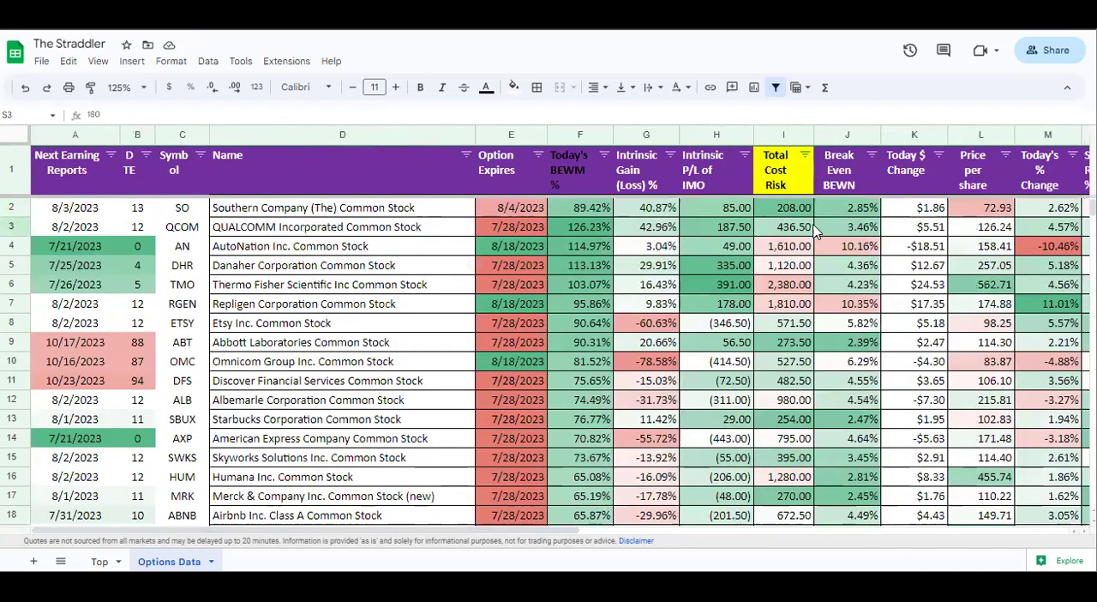
- Review Southern's updated total cost risk, break-even and 8/4/2023 expiry, then open the Today's BEWM % filter
{"action": "left_click", "coordinate": [784, 208]}
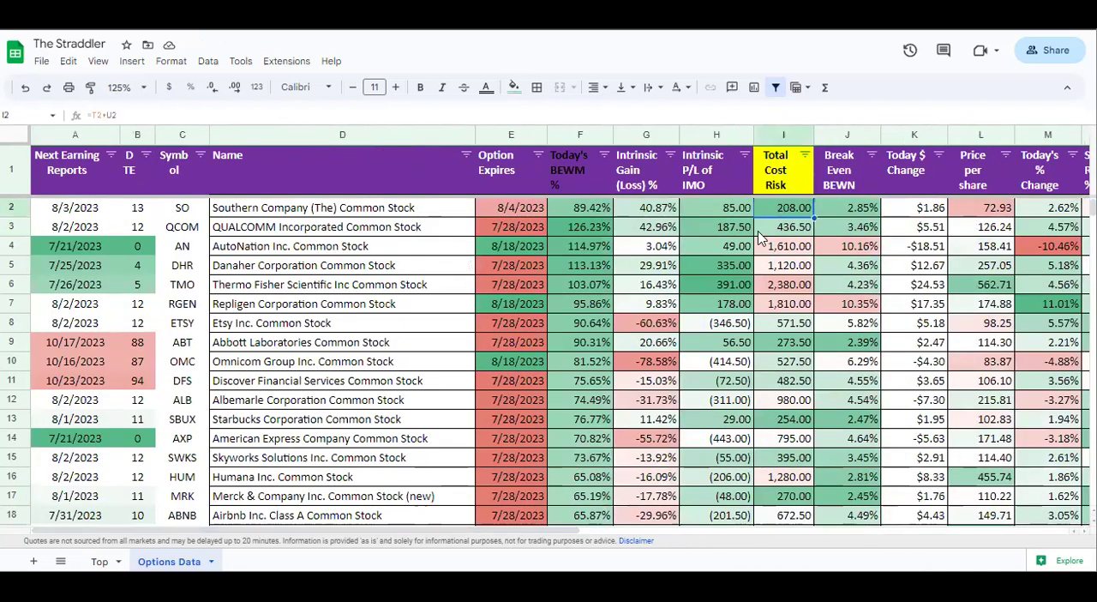
{"action": "left_click", "coordinate": [864, 209]}
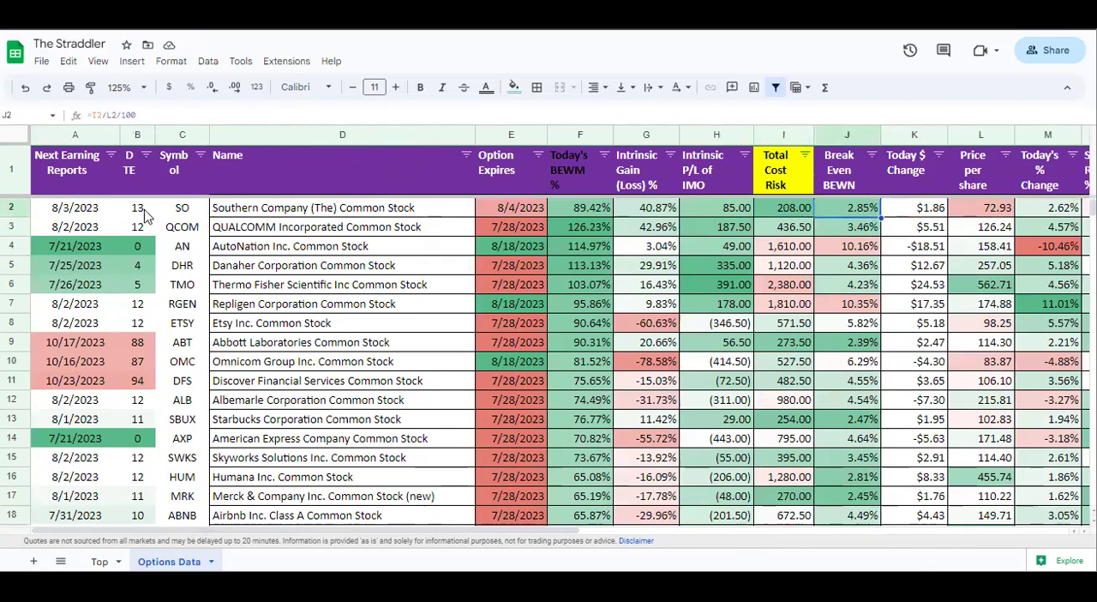
{"action": "left_click_drag", "start_coordinate": [76, 209], "coordinate": [182, 209]}
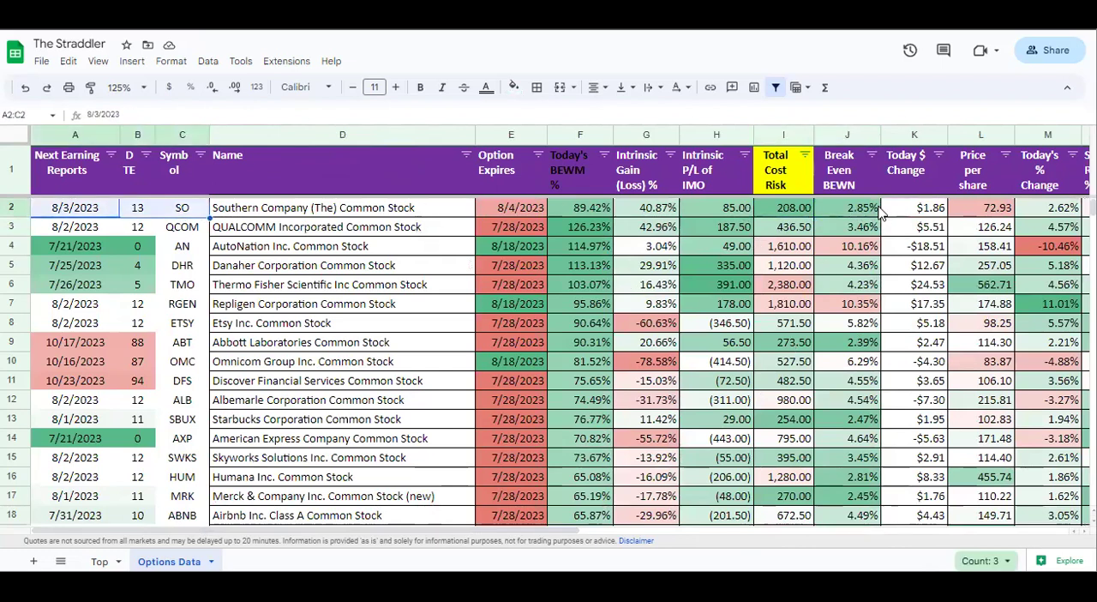
{"action": "left_click", "coordinate": [917, 208]}
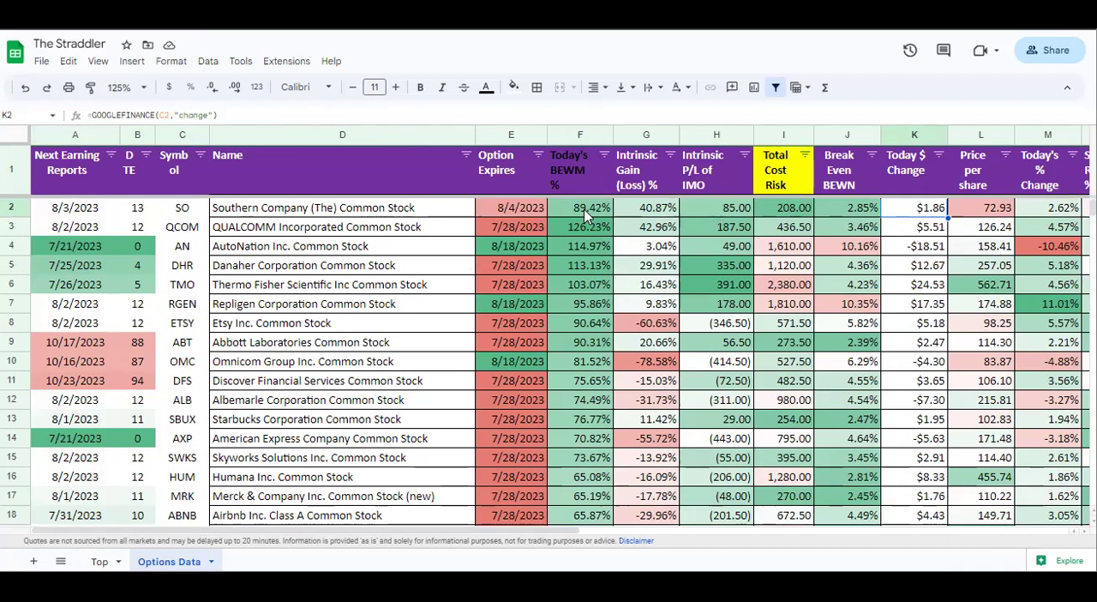
{"action": "left_click", "coordinate": [511, 208]}
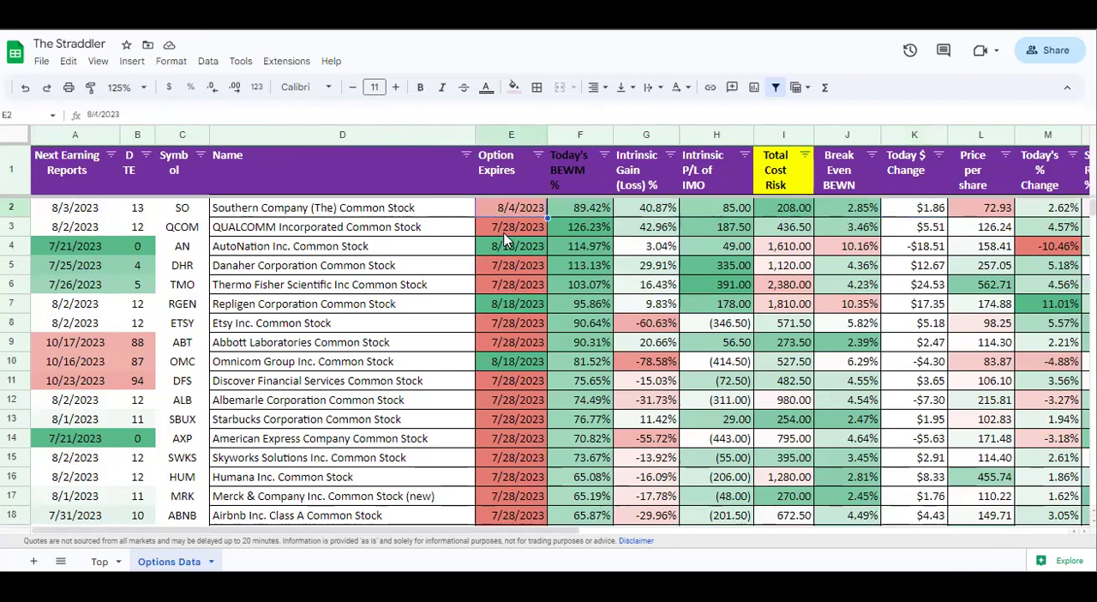
{"action": "left_click", "coordinate": [582, 211]}
{"action": "left_click", "coordinate": [604, 155]}
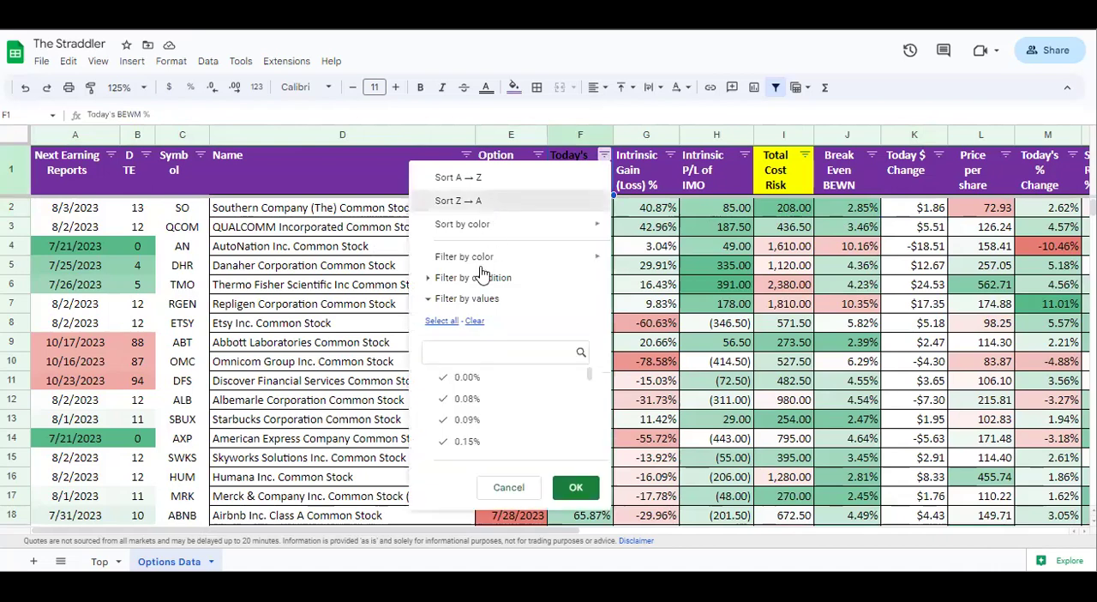
- Sort Today's BEWM % Z→A, then select and deselect the Southern Company row
{"action": "left_click", "coordinate": [459, 200]}
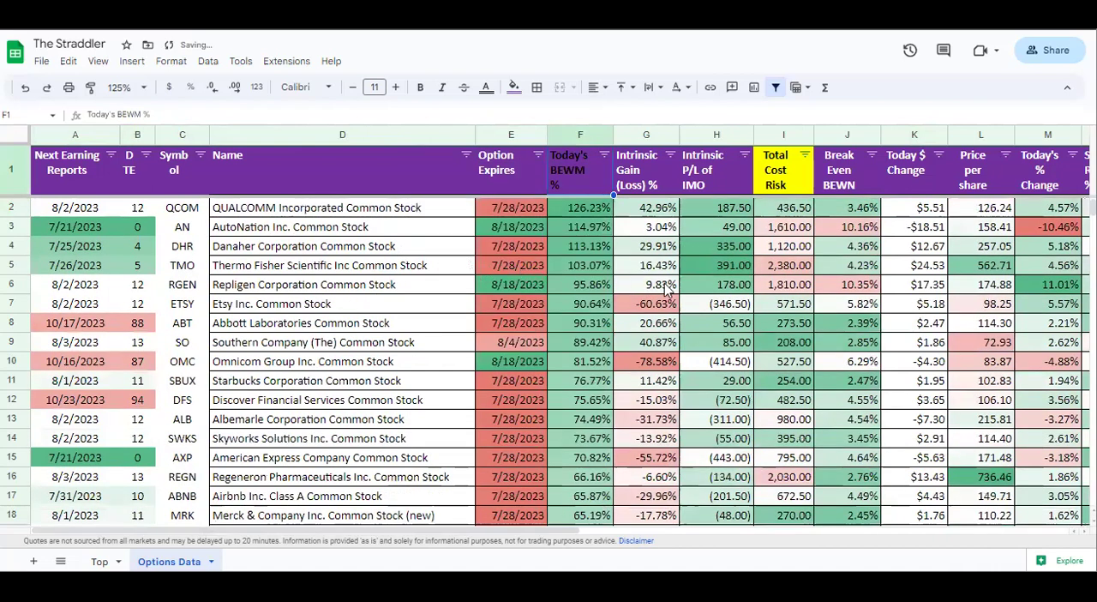
{"action": "left_click", "coordinate": [12, 342]}
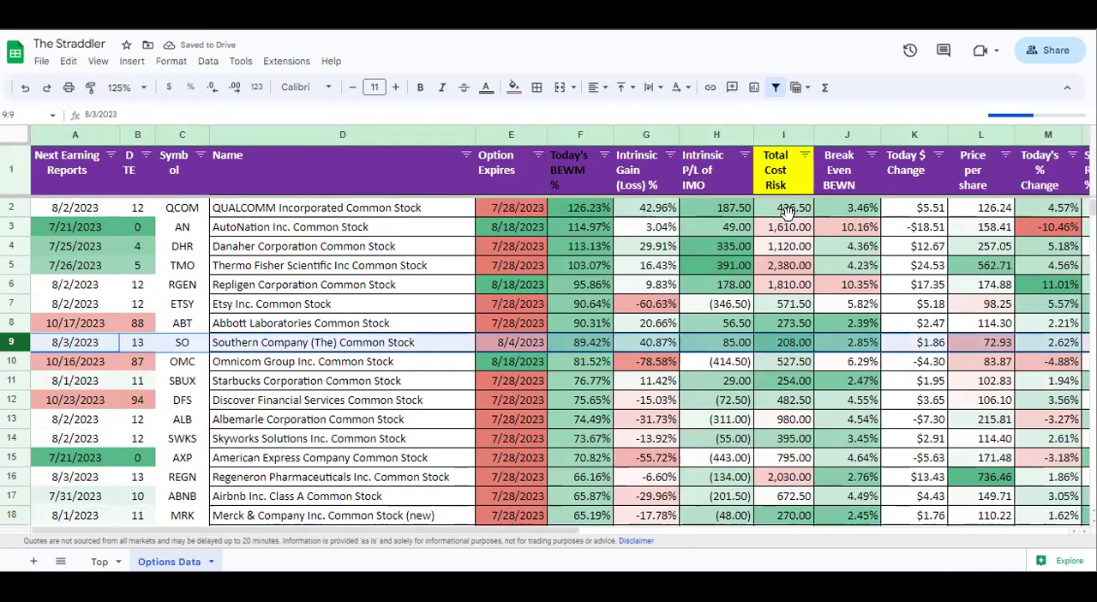
{"action": "key", "text": "ctrl+Up"}
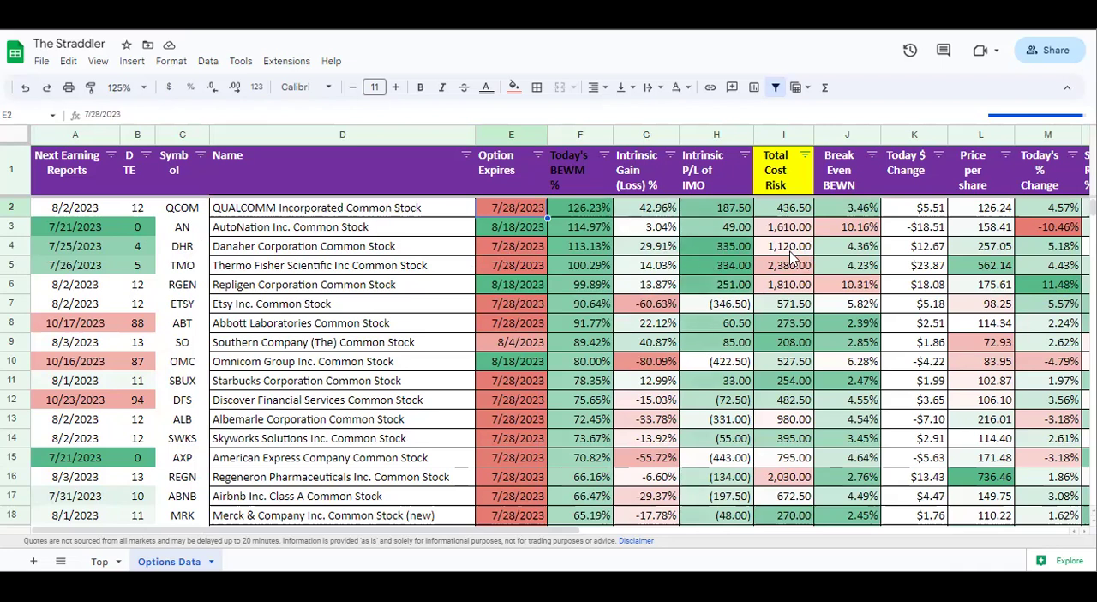
{"action": "left_click", "coordinate": [782, 135]}
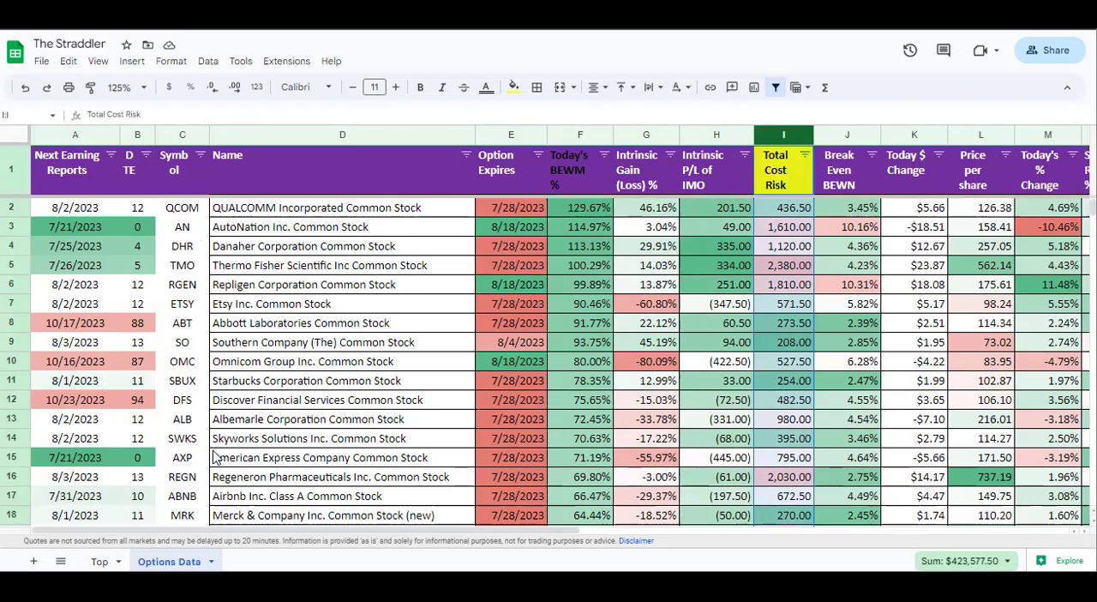
{"action": "left_click", "coordinate": [791, 515]}
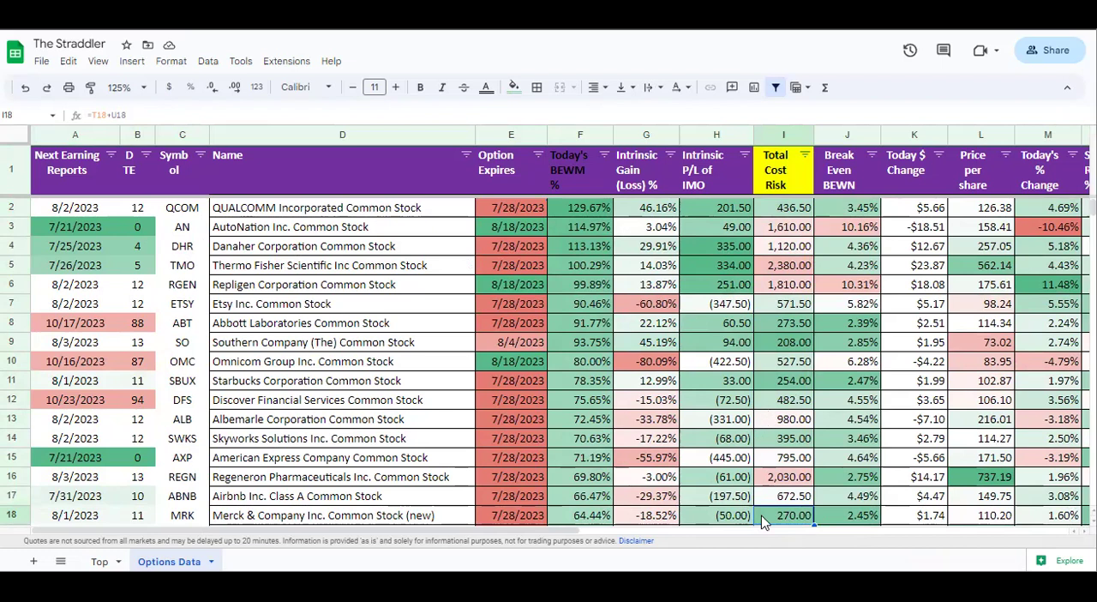
{"action": "left_click", "coordinate": [797, 267]}
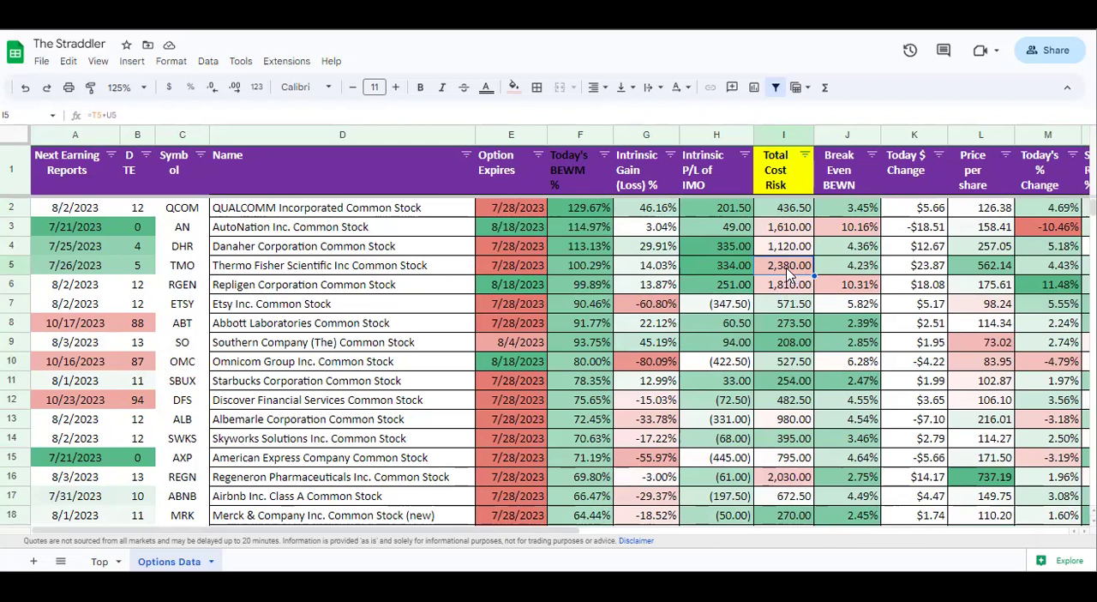
{"action": "left_click", "coordinate": [1063, 265]}
{"action": "key", "text": "Right"}
{"action": "key", "text": "Right"}
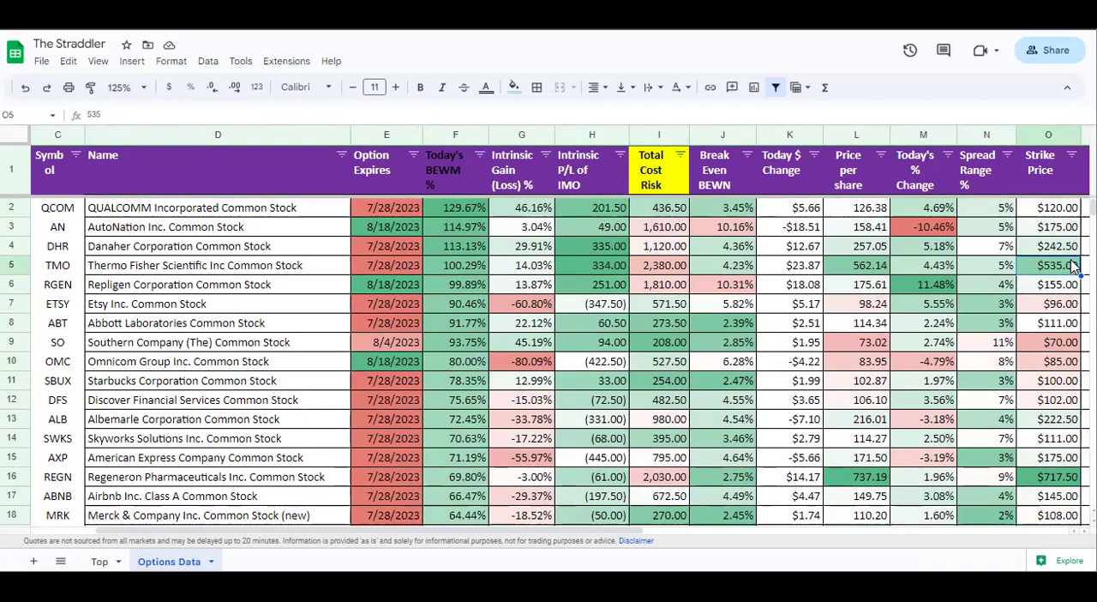
{"action": "key", "text": "Left"}
{"action": "key", "text": "Left"}
{"action": "key", "text": "Left"}
{"action": "key", "text": "Left"}
{"action": "key", "text": "Right"}
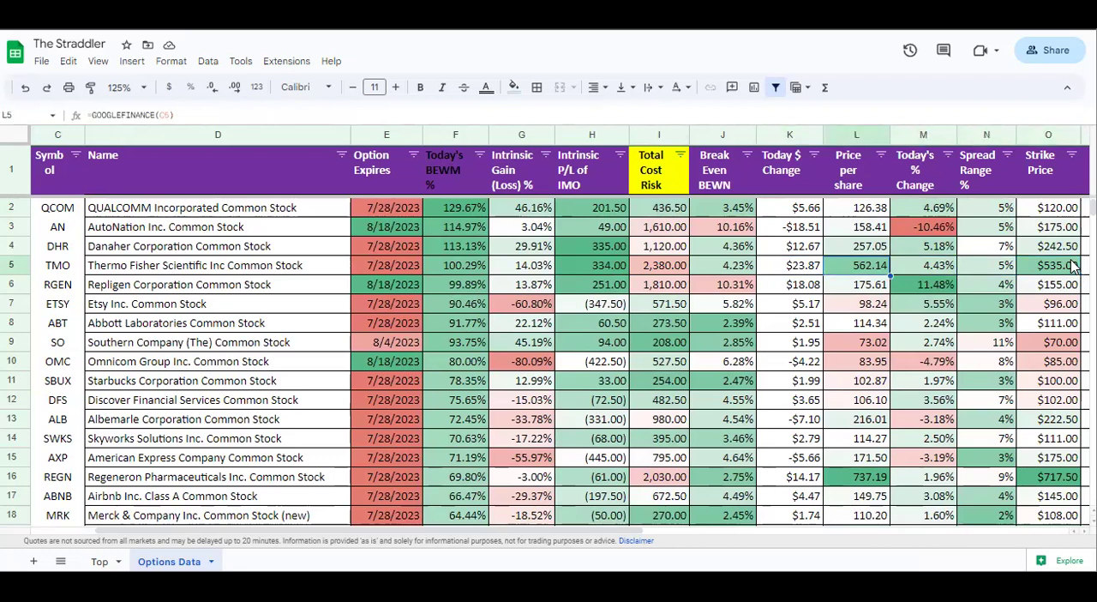
{"action": "key", "text": "Left"}
{"action": "key", "text": "Left"}
{"action": "key", "text": "Right"}
{"action": "key", "text": "Left"}
{"action": "key", "text": "Left"}
{"action": "key", "text": "Right"}
{"action": "key", "text": "Right"}
{"action": "key", "text": "Left"}
{"action": "key", "text": "Left"}
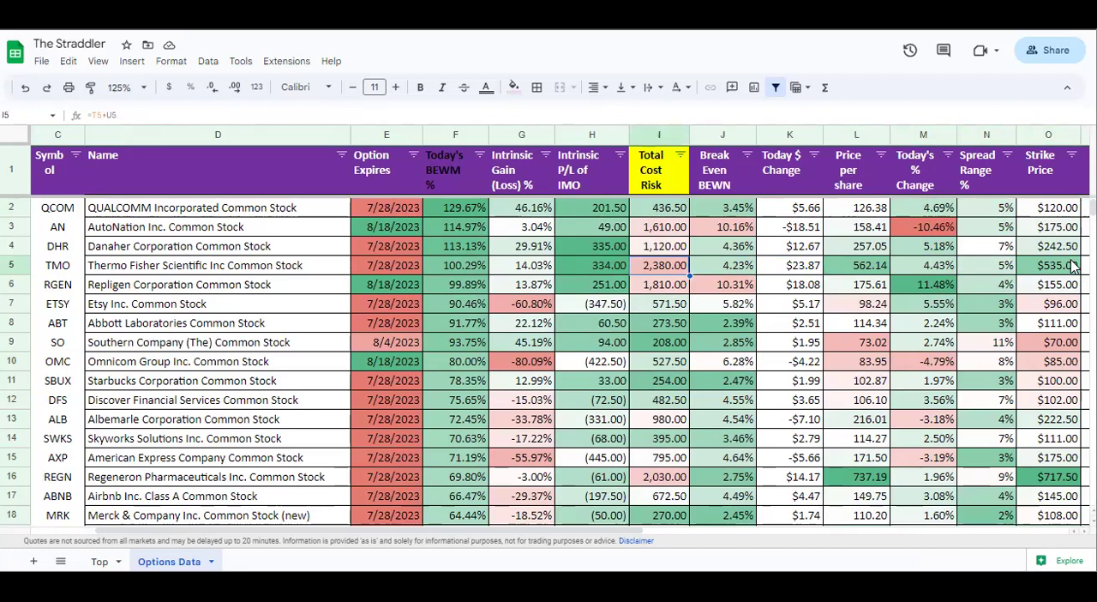
{"action": "key", "text": "Right"}
{"action": "key", "text": "Left"}
{"action": "key", "text": "Down"}
{"action": "key", "text": "Down"}
{"action": "key", "text": "Down"}
{"action": "key", "text": "Down"}
{"action": "key", "text": "Down"}
{"action": "key", "text": "Down"}
{"action": "key", "text": "Down"}
{"action": "key", "text": "Down"}
{"action": "key", "text": "Down"}
{"action": "key", "text": "Down"}
{"action": "key", "text": "Up"}
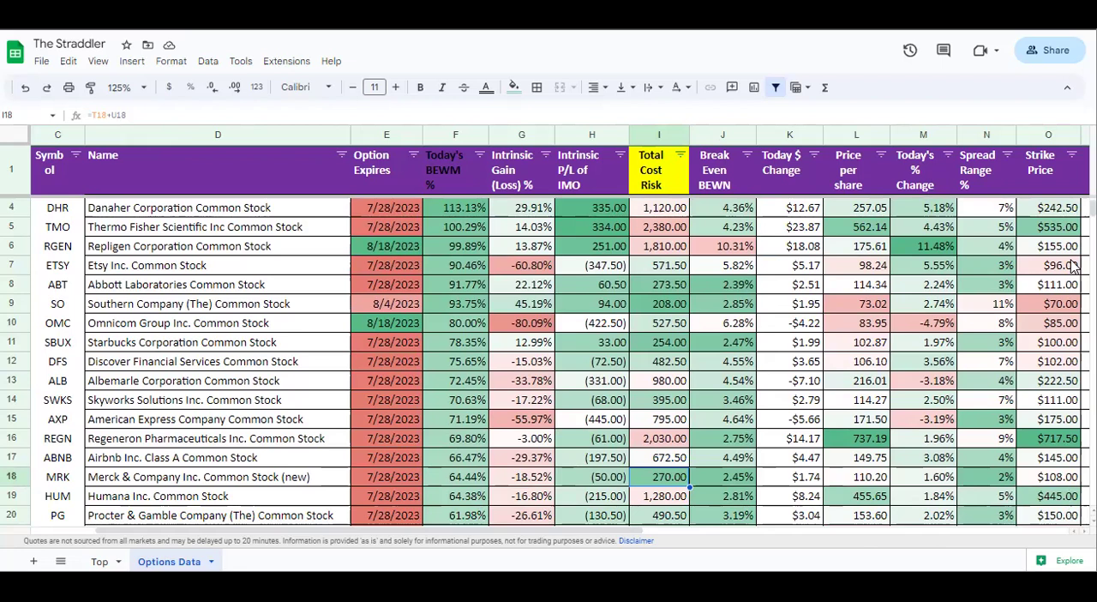
{"action": "key", "text": "Up"}
{"action": "key", "text": "Down"}
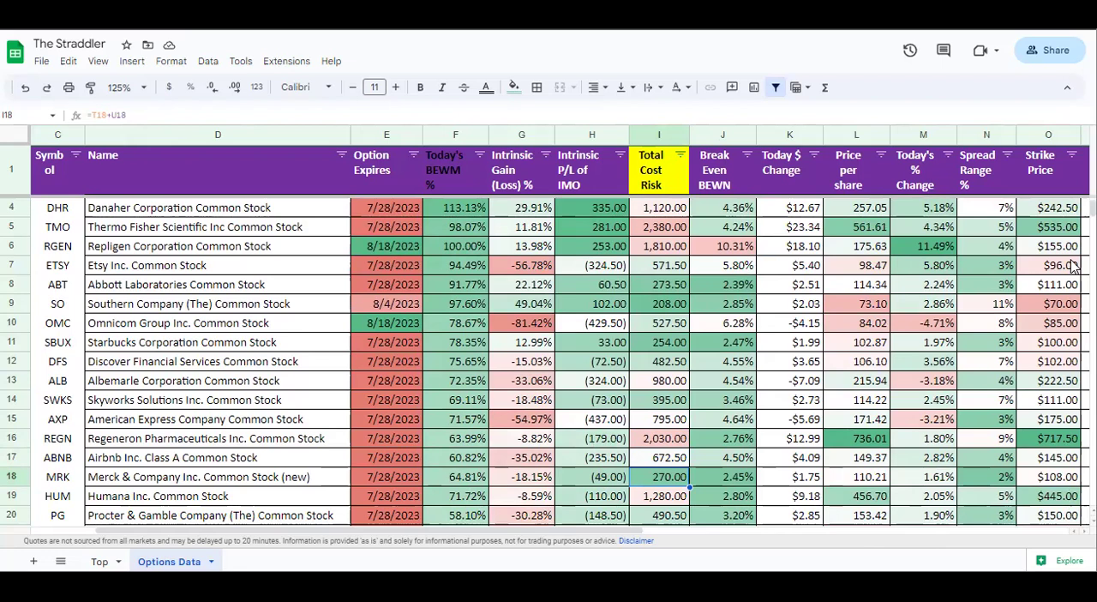
{"action": "key", "text": "Up"}
{"action": "key", "text": "Up"}
{"action": "key", "text": "Up"}
{"action": "key", "text": "Up"}
{"action": "key", "text": "Up"}
{"action": "key", "text": "Up"}
{"action": "key", "text": "Up"}
{"action": "key", "text": "Up"}
{"action": "key", "text": "Up"}
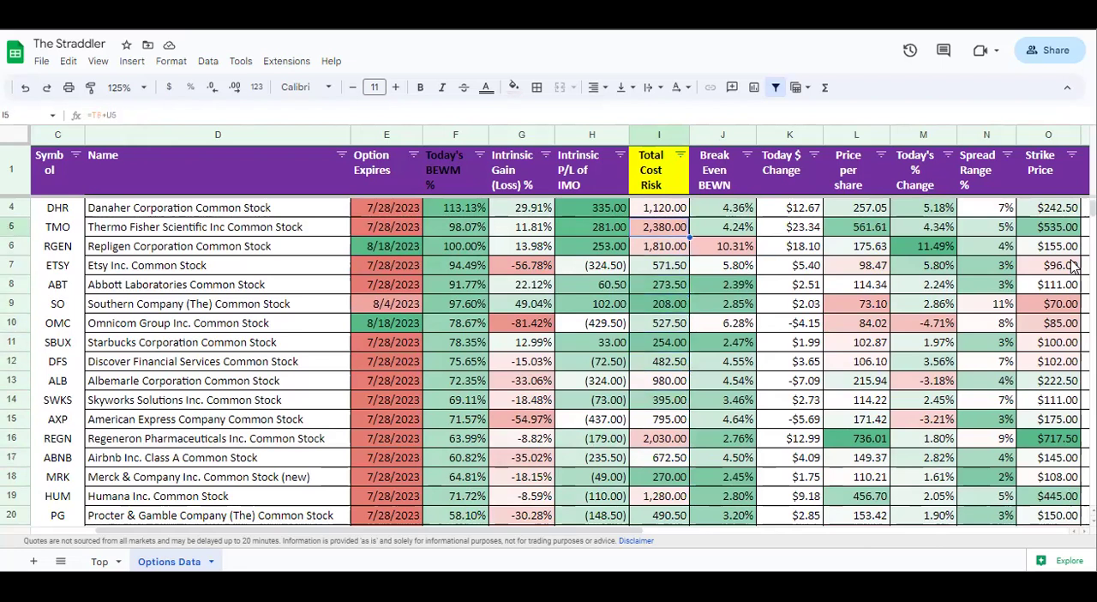
{"action": "key", "text": "Right"}
{"action": "key", "text": "Right"}
{"action": "key", "text": "Right"}
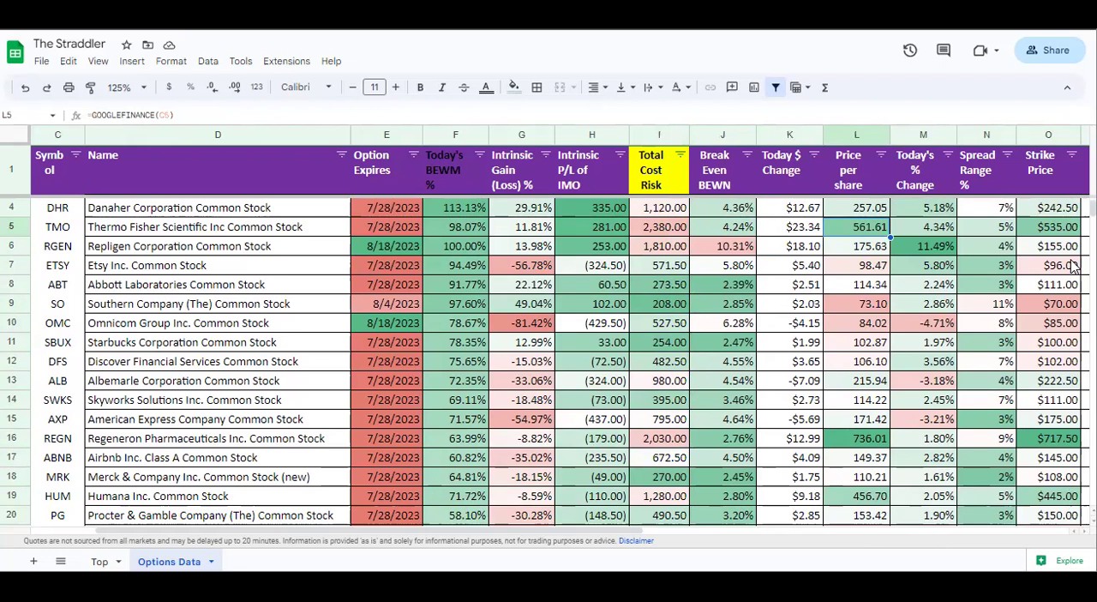
{"action": "key", "text": "Left"}
{"action": "key", "text": "Left"}
{"action": "key", "text": "Left"}
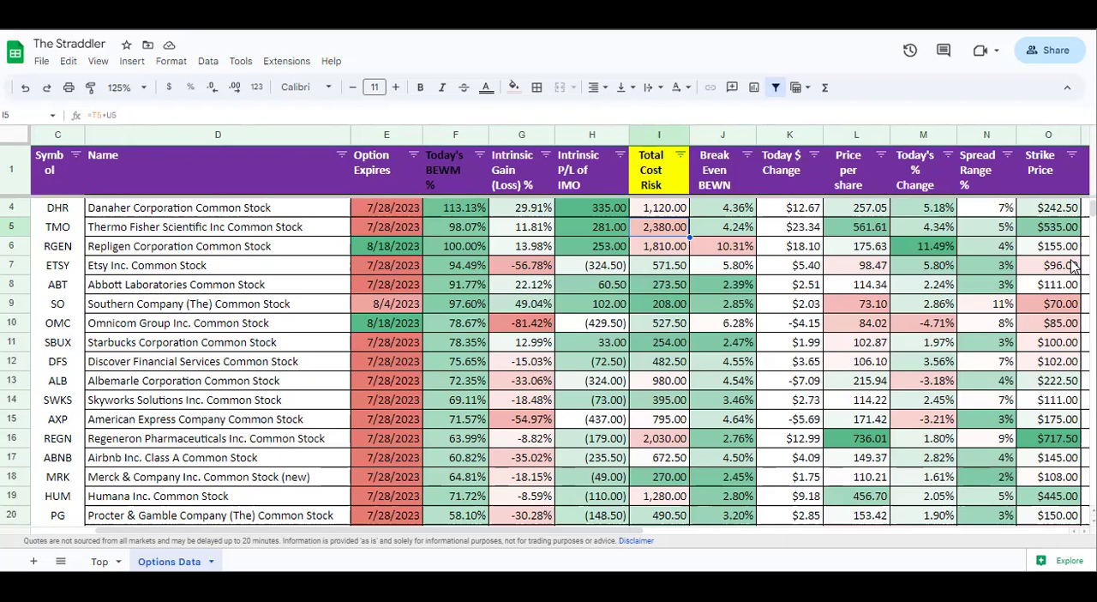
{"action": "key", "text": "Down"}
{"action": "key", "text": "Down"}
{"action": "key", "text": "Down"}
{"action": "key", "text": "Down"}
{"action": "key", "text": "Down"}
{"action": "key", "text": "Down"}
{"action": "key", "text": "Down"}
{"action": "key", "text": "Down"}
{"action": "key", "text": "Down"}
{"action": "key", "text": "Down"}
{"action": "key", "text": "Down"}
{"action": "key", "text": "Down"}
{"action": "key", "text": "Down"}
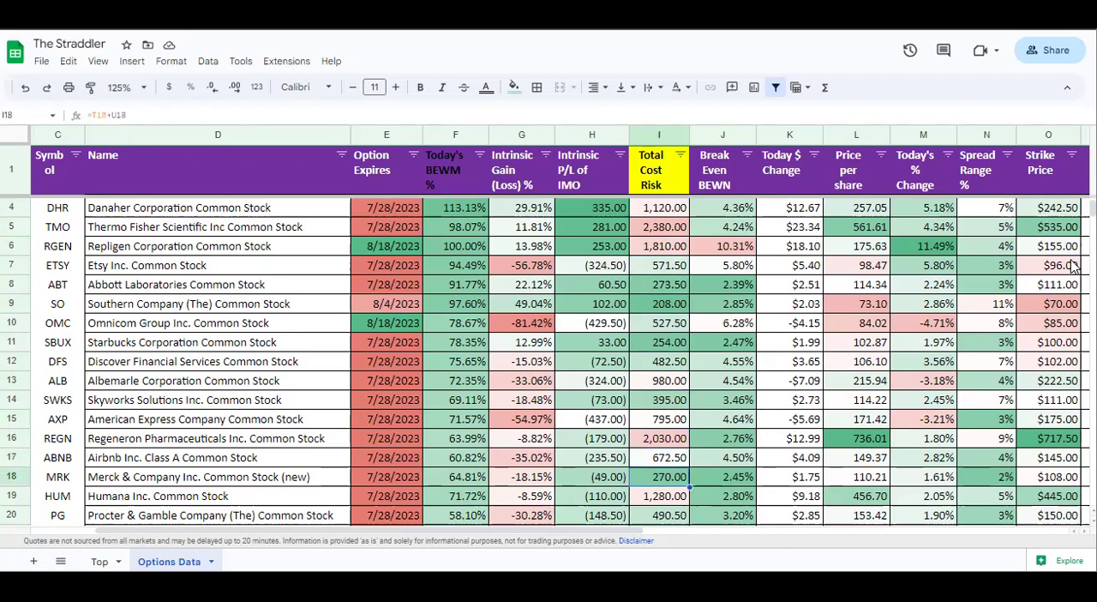
{"action": "key", "text": "Up"}
{"action": "key", "text": "Up"}
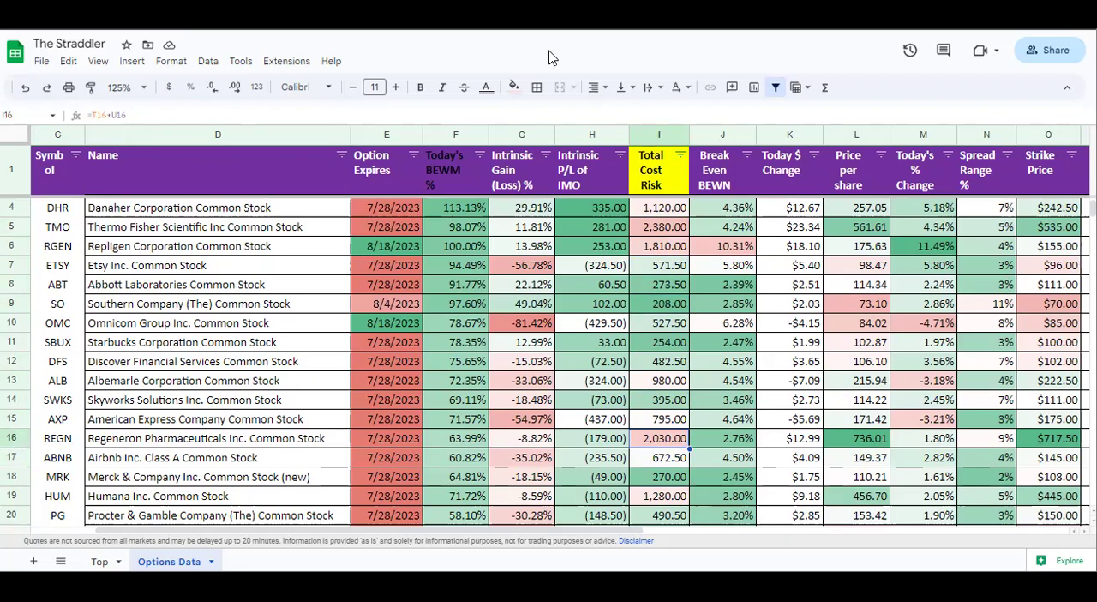
- Select the whole Total Cost Risk column to see its $423,577.50 total
{"action": "left_click", "coordinate": [659, 135]}
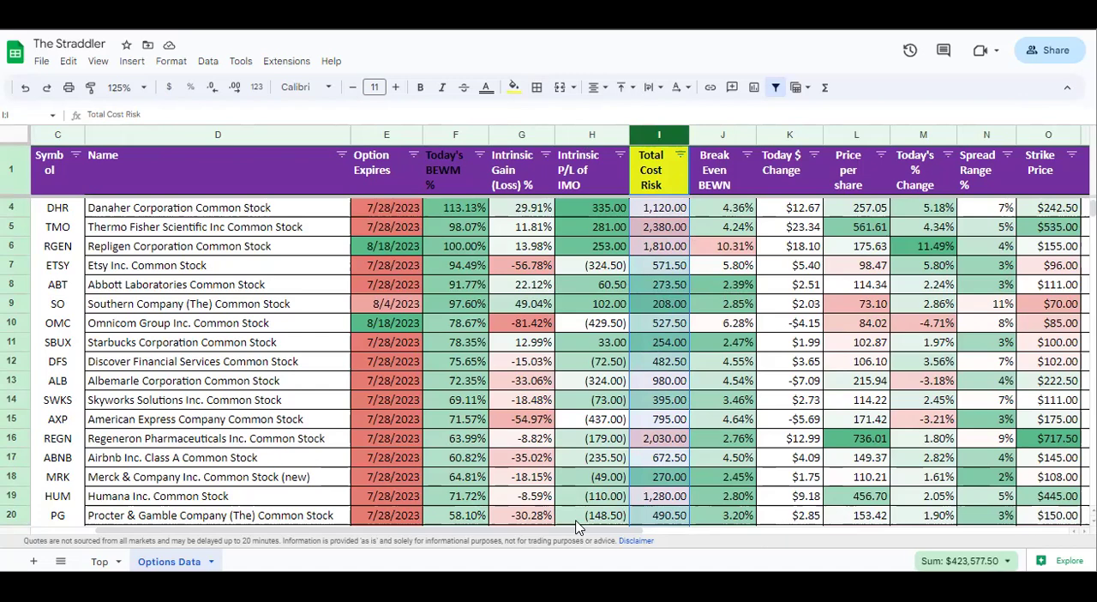
{"action": "left_click_drag", "start_coordinate": [576, 534], "coordinate": [510, 531]}
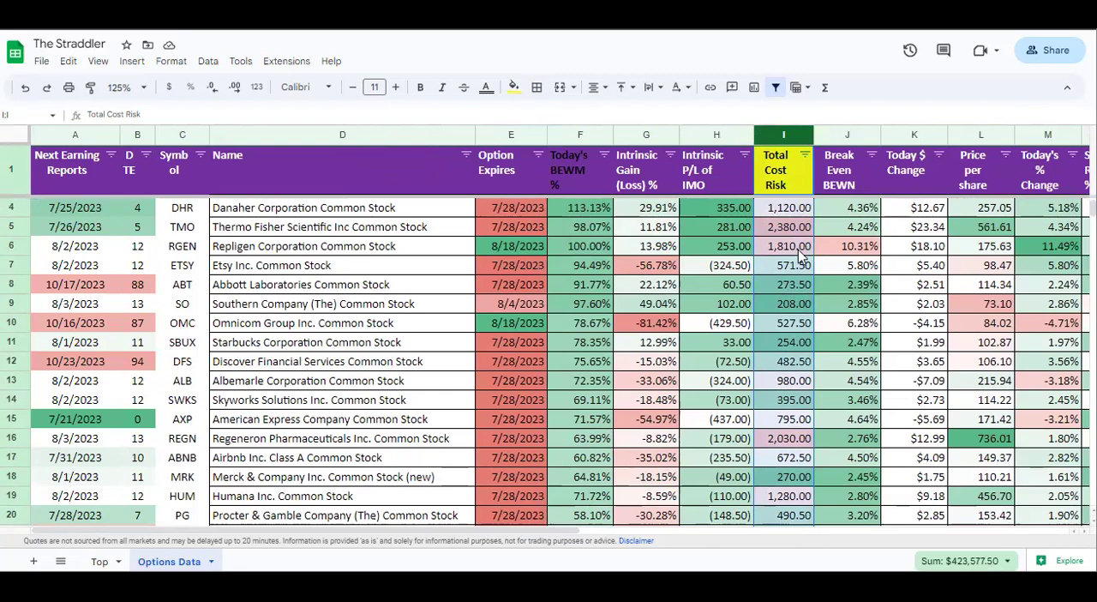
{"action": "left_click", "coordinate": [791, 286]}
{"action": "scroll", "coordinate": [768, 327], "scroll_direction": "up", "scroll_amount": 2}
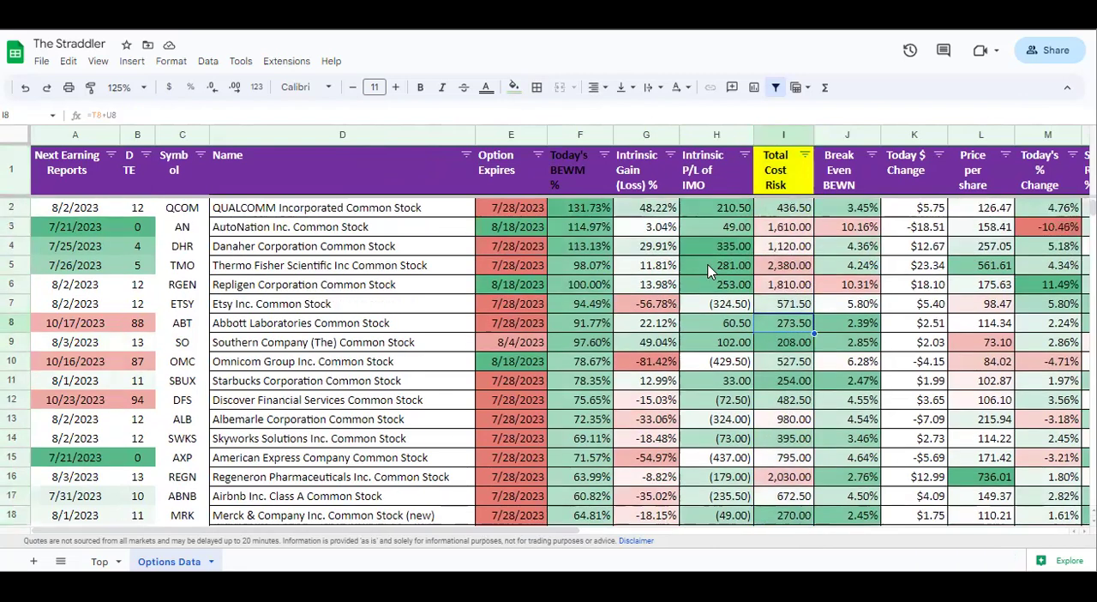
{"action": "left_click", "coordinate": [783, 207]}
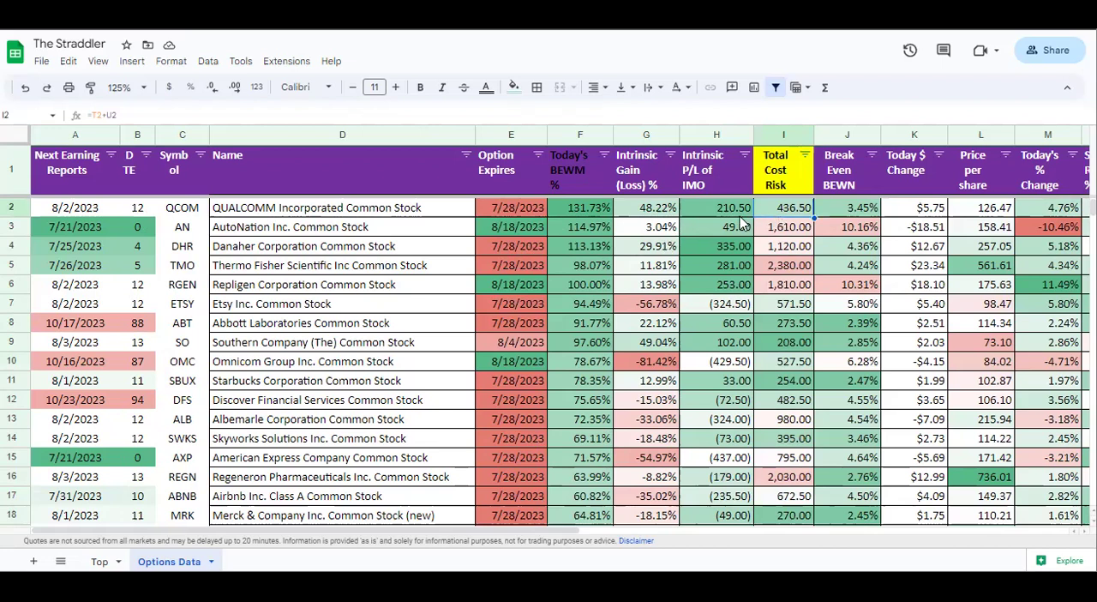
{"action": "left_click", "coordinate": [607, 215]}
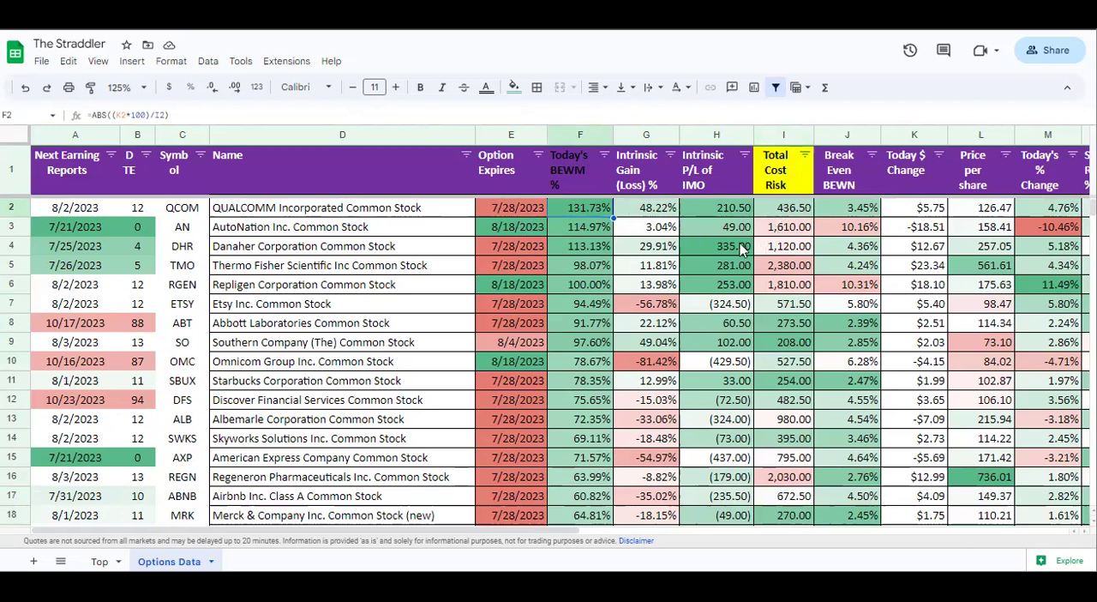
{"action": "left_click", "coordinate": [189, 249]}
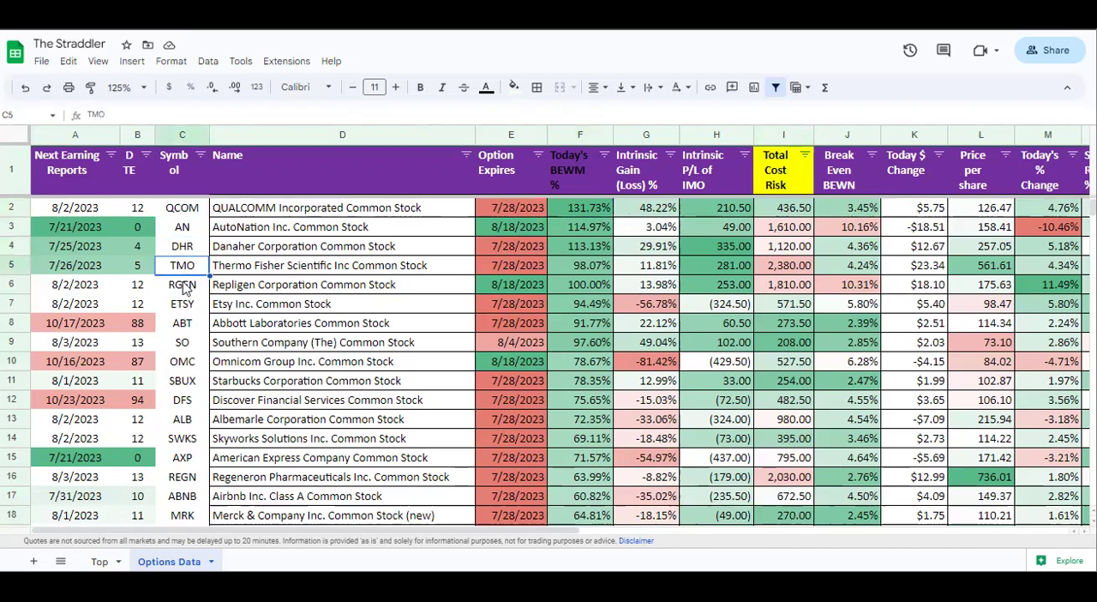
{"action": "left_click", "coordinate": [184, 286]}
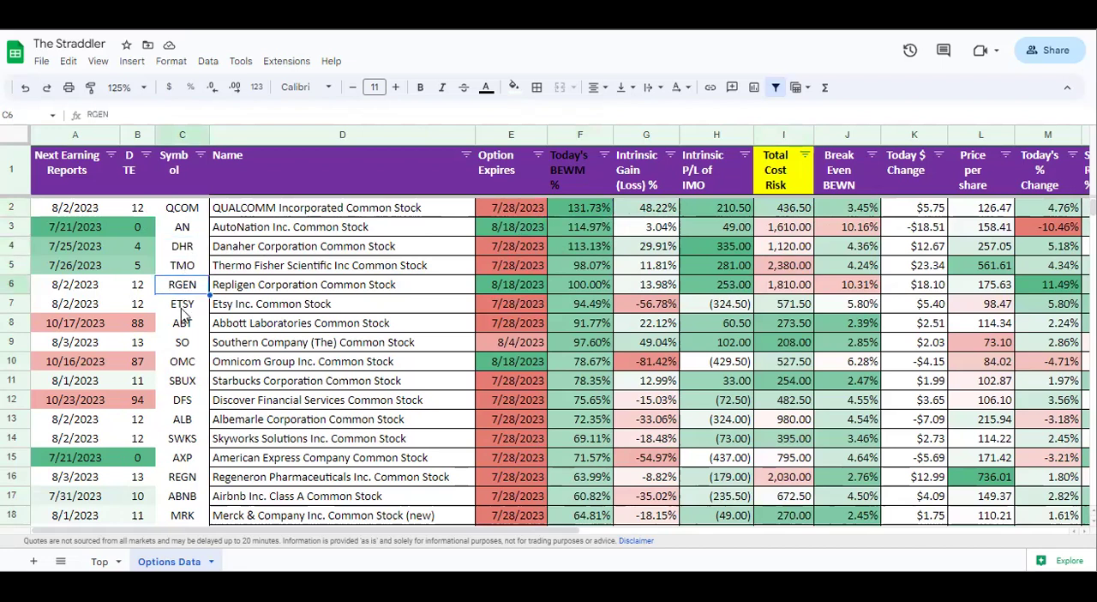
{"action": "left_click", "coordinate": [183, 305]}
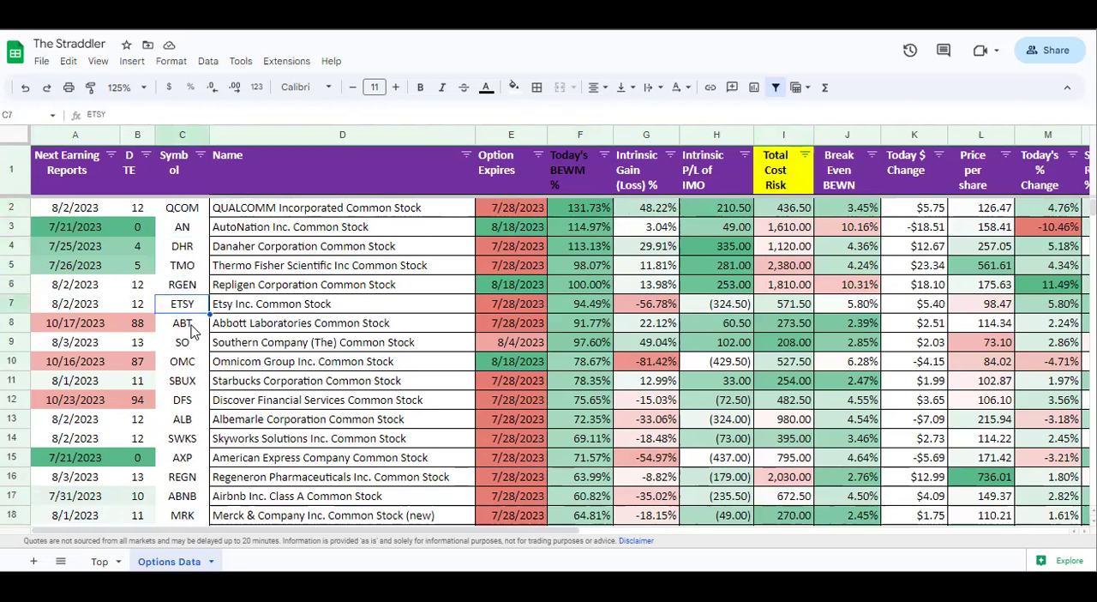
{"action": "left_click", "coordinate": [193, 327]}
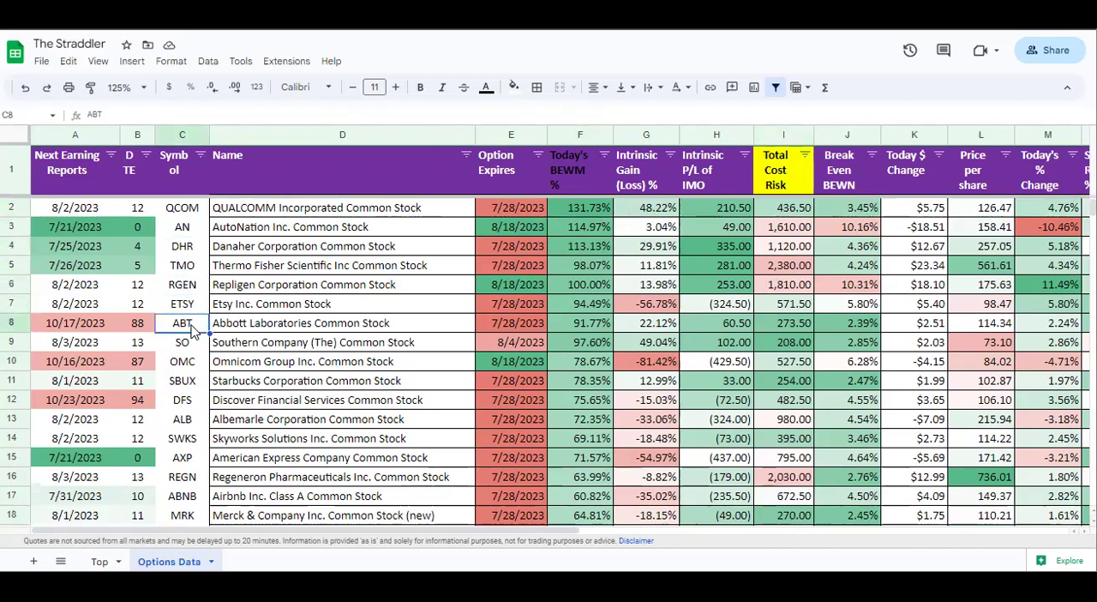
{"action": "left_click", "coordinate": [12, 324]}
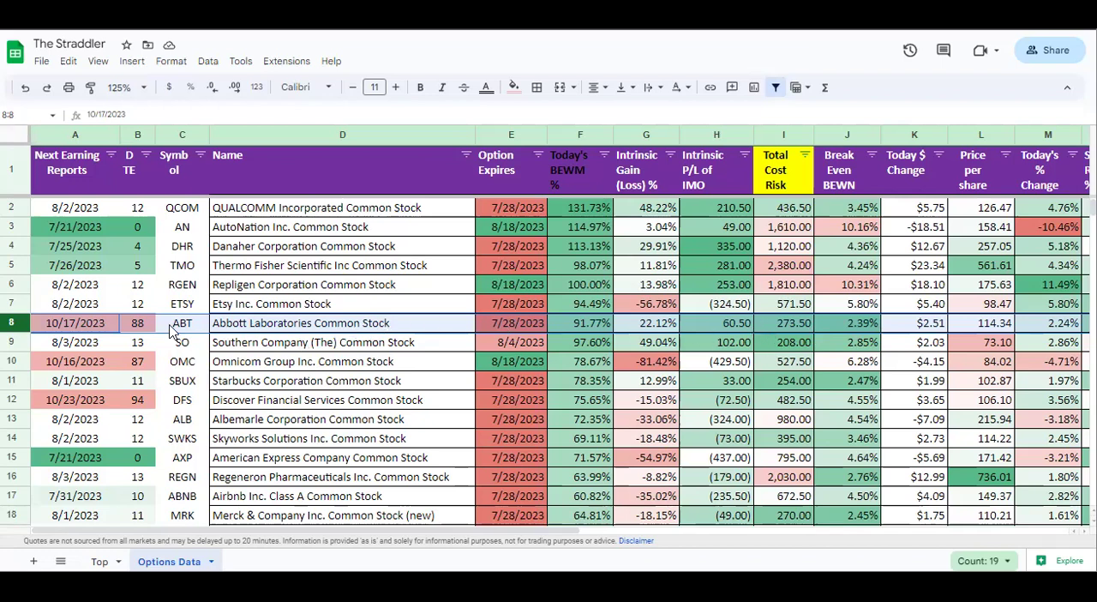
{"action": "left_click", "coordinate": [11, 342]}
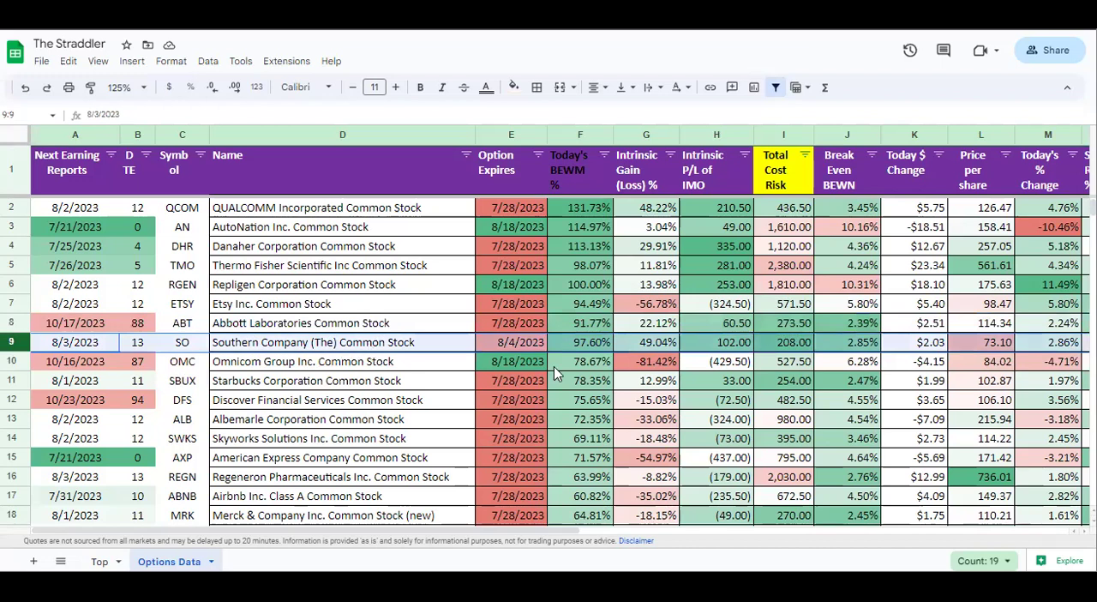
{"action": "left_click", "coordinate": [783, 361]}
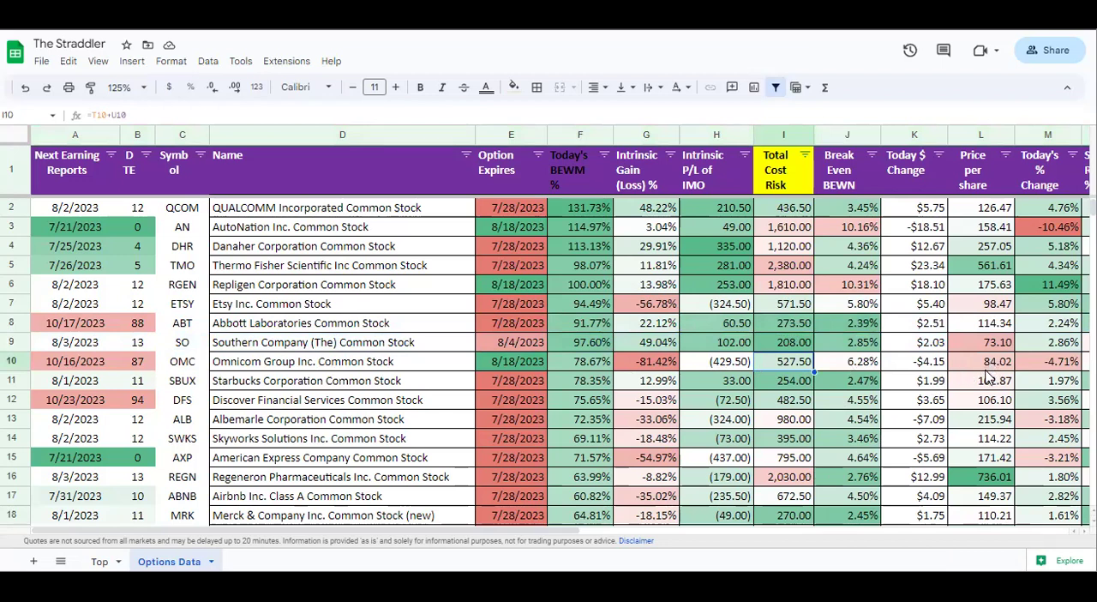
{"action": "left_click", "coordinate": [990, 368]}
{"action": "left_click", "coordinate": [799, 367]}
{"action": "left_click", "coordinate": [853, 381]}
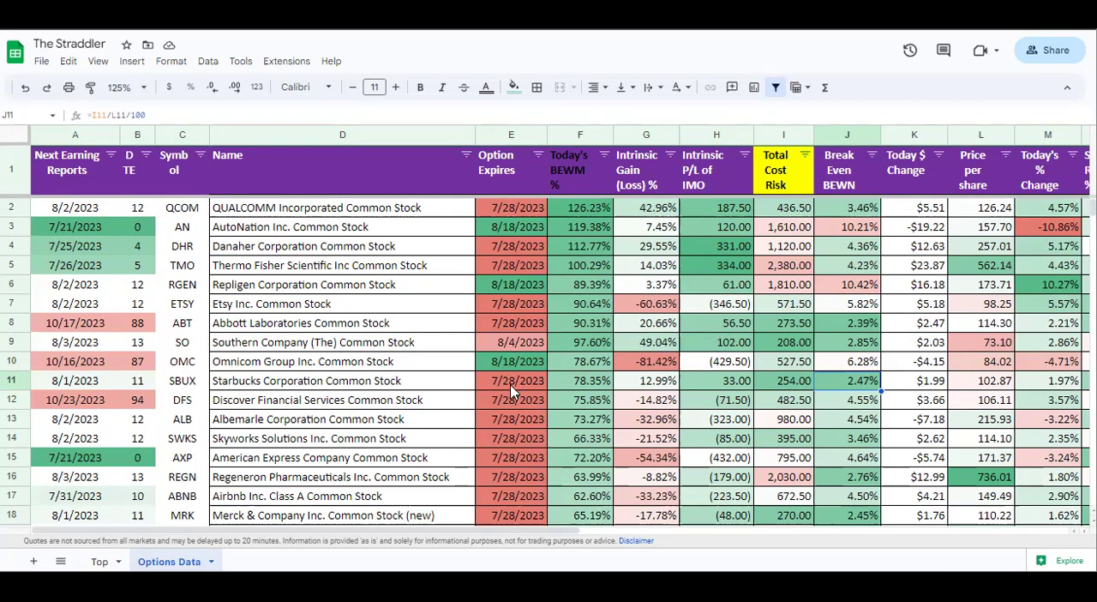
{"action": "left_click", "coordinate": [137, 381]}
{"action": "scroll", "coordinate": [831, 376], "scroll_direction": "down", "scroll_amount": 1}
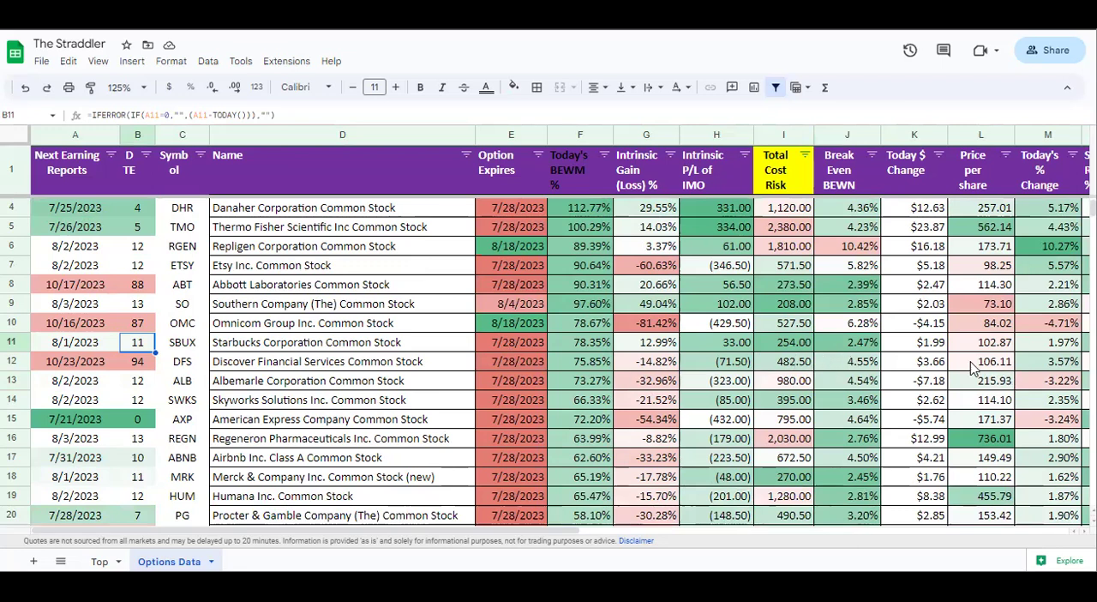
{"action": "left_click", "coordinate": [930, 360]}
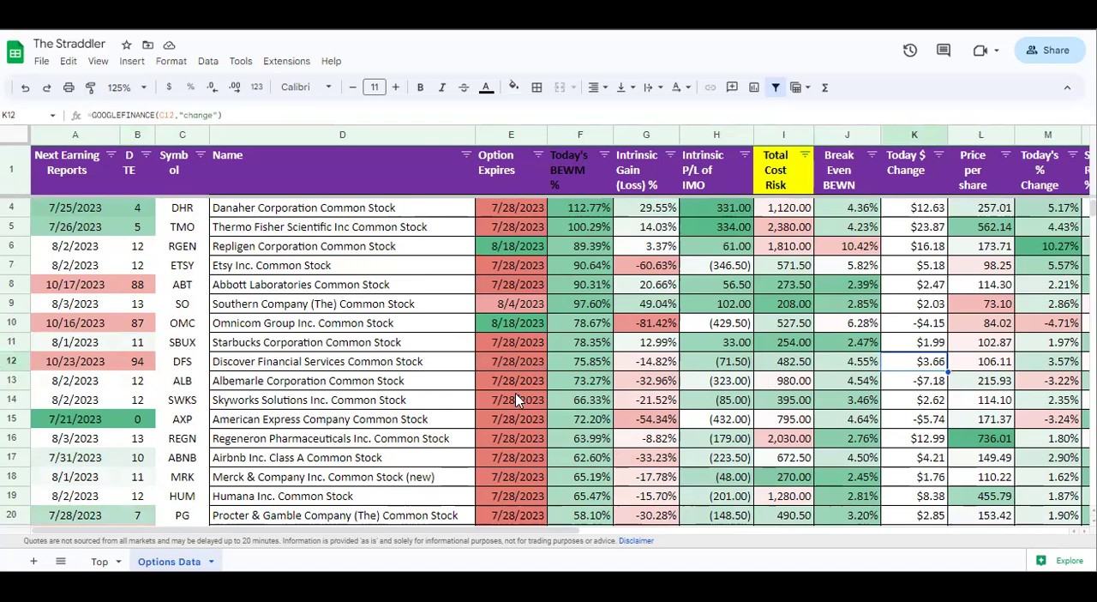
{"action": "scroll", "coordinate": [594, 253], "scroll_direction": "up", "scroll_amount": 1}
{"action": "key", "text": "shift+space"}
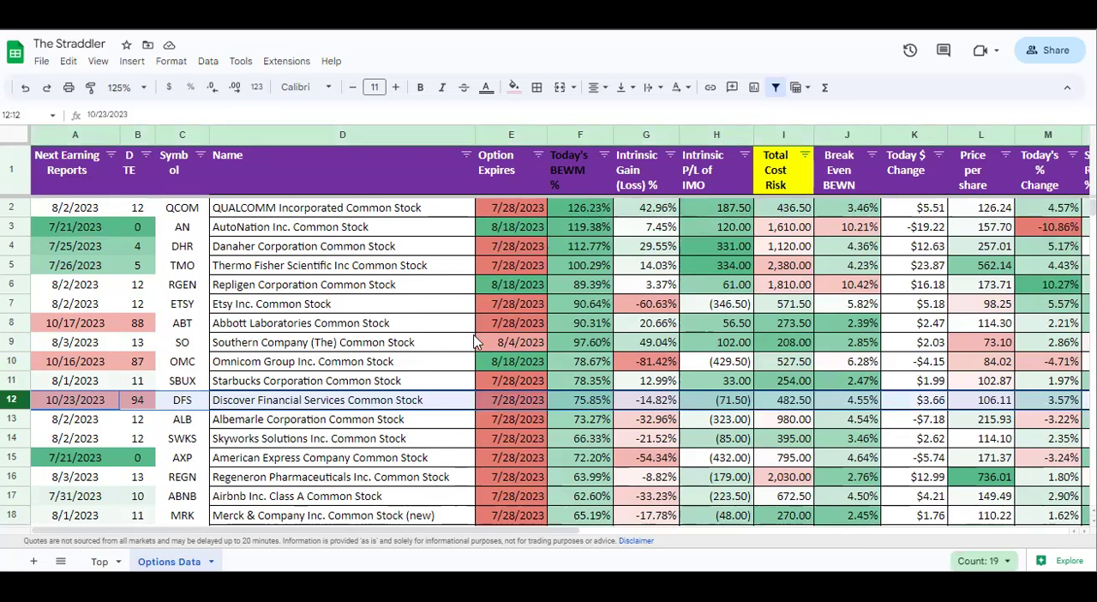
{"action": "left_click", "coordinate": [776, 344]}
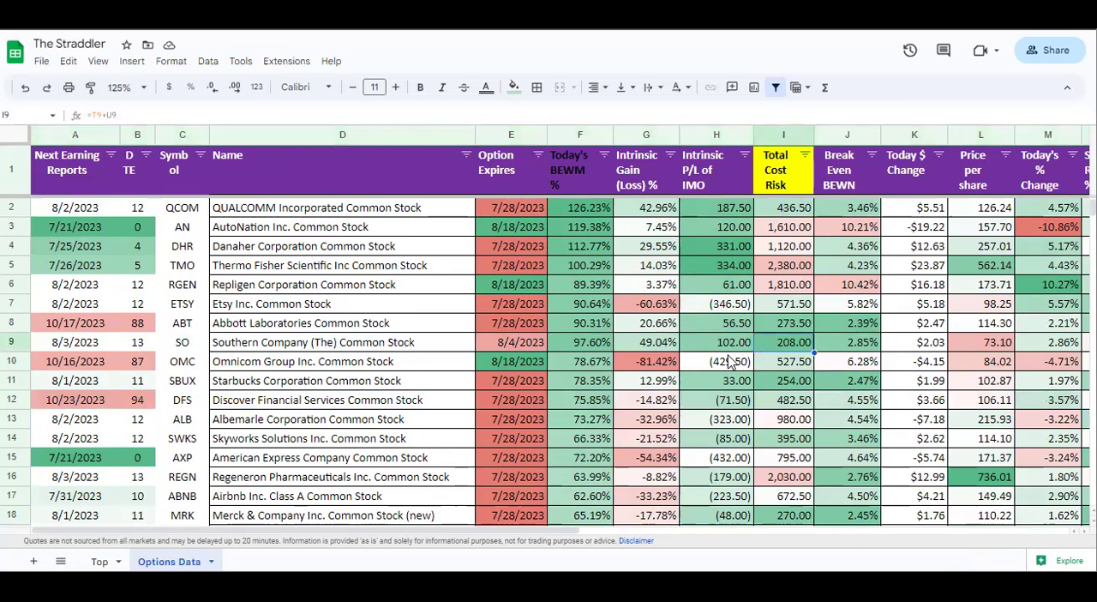
{"action": "left_click", "coordinate": [498, 342]}
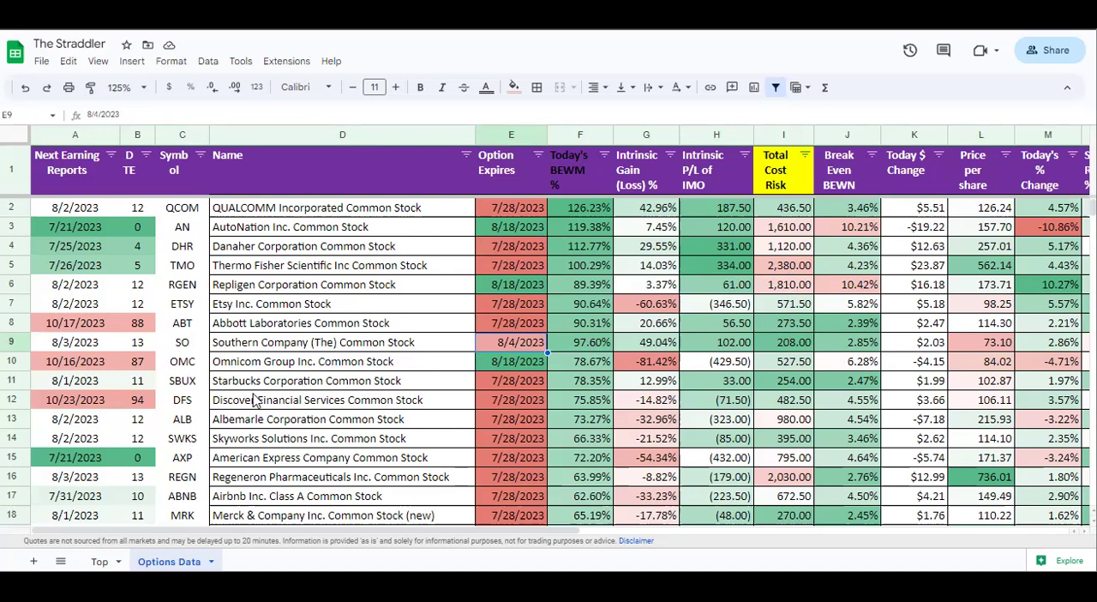
{"action": "scroll", "coordinate": [251, 405], "scroll_direction": "down", "scroll_amount": 1}
{"action": "scroll", "coordinate": [251, 408], "scroll_direction": "down", "scroll_amount": 1}
{"action": "scroll", "coordinate": [248, 410], "scroll_direction": "down", "scroll_amount": 1}
{"action": "scroll", "coordinate": [240, 412], "scroll_direction": "down", "scroll_amount": 1}
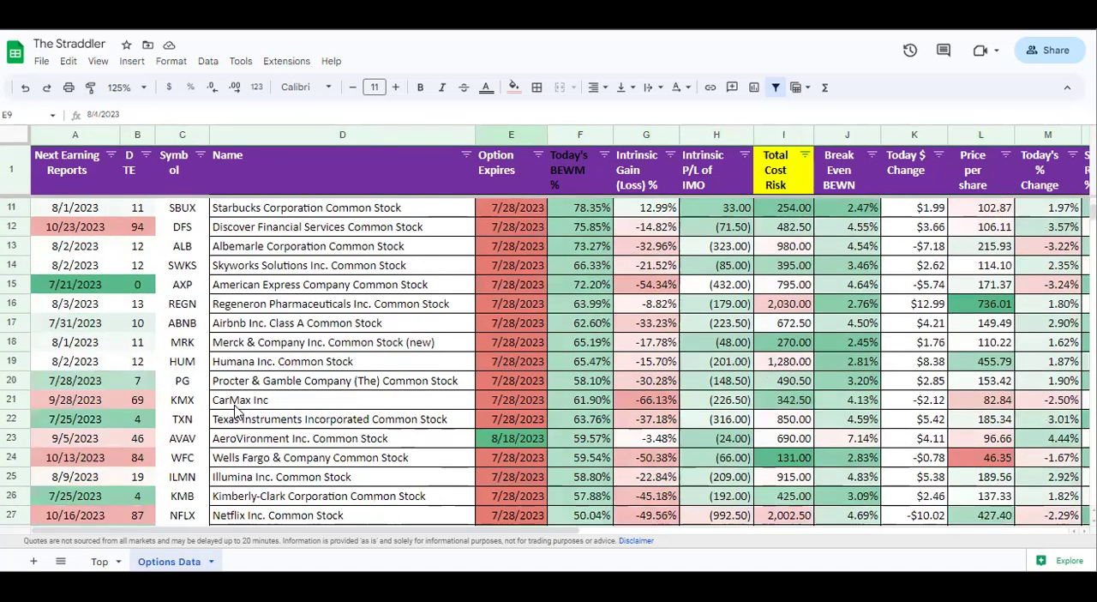
{"action": "left_click", "coordinate": [12, 342]}
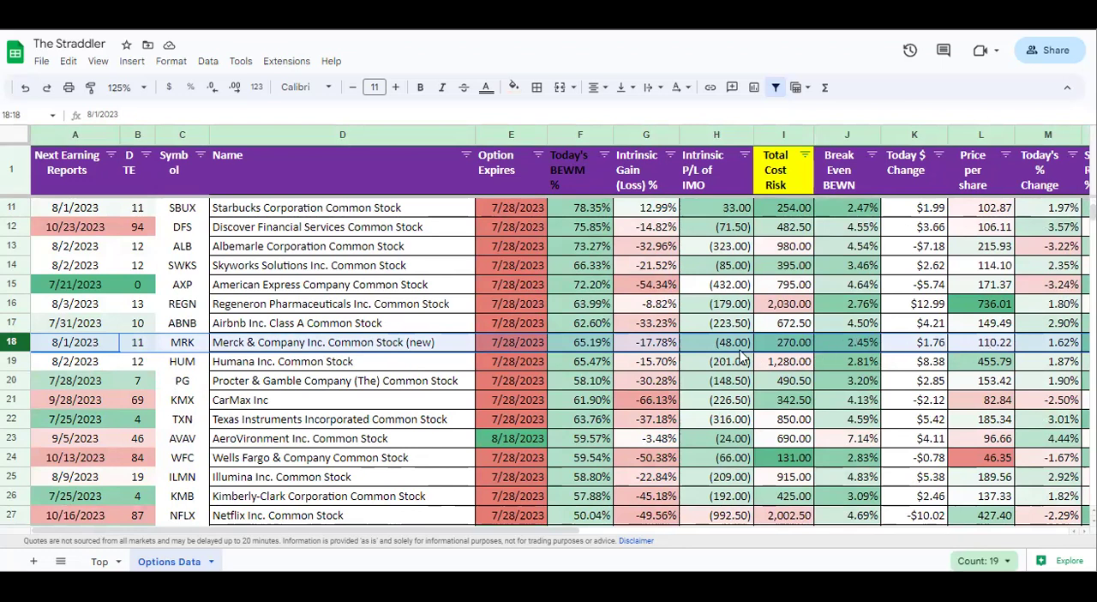
{"action": "left_click", "coordinate": [784, 342]}
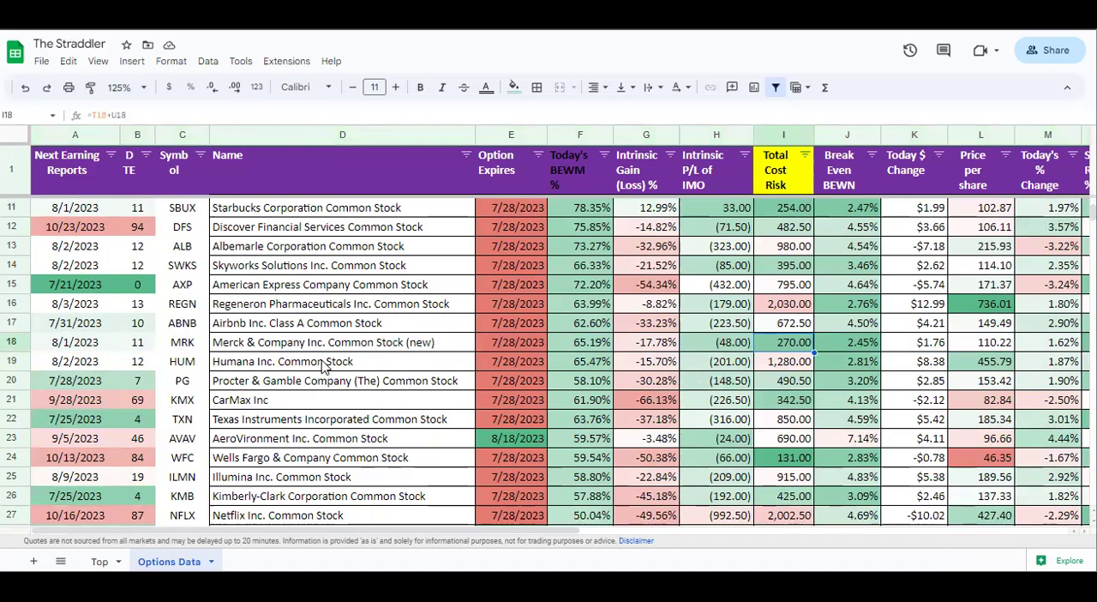
{"action": "scroll", "coordinate": [520, 360], "scroll_direction": "up", "scroll_amount": 9}
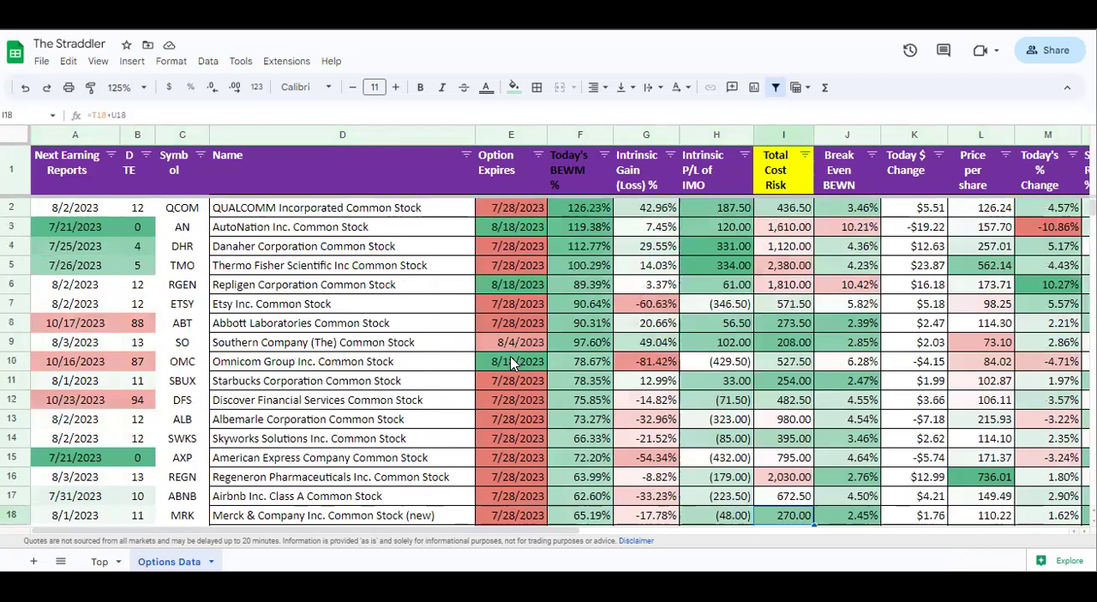